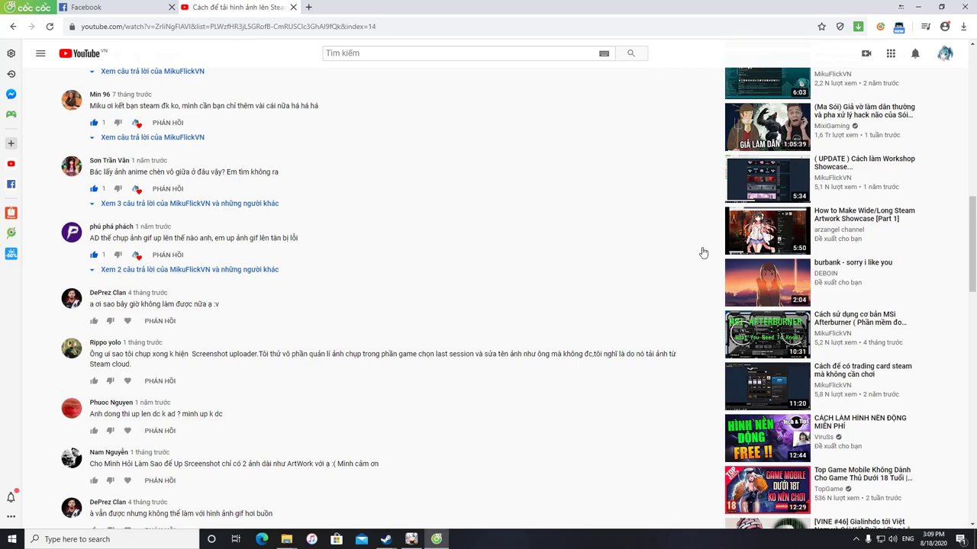
- Read through the viewer comments under the YouTube video about uploading images to Steam
scroll(279, 356, down, 5)
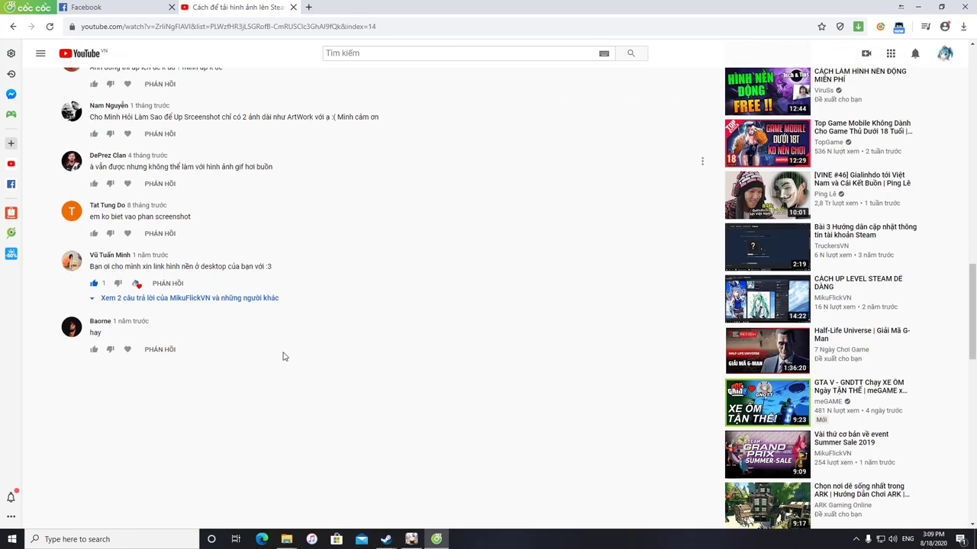
scroll(283, 356, up, 3)
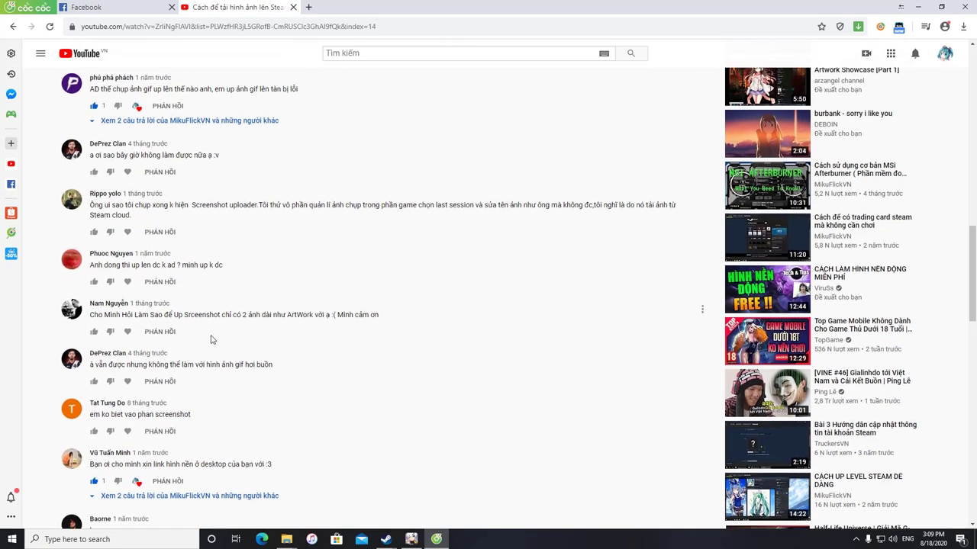
scroll(211, 338, up, 1)
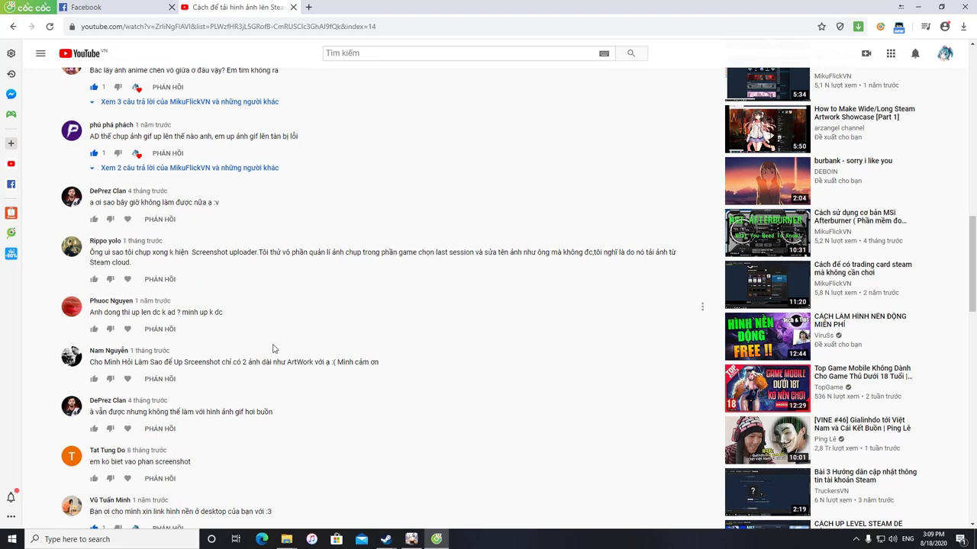
- Switch to Steam, dismiss the open Settings dialog and look over the profile page with its Screenshot Showcase
click(386, 539)
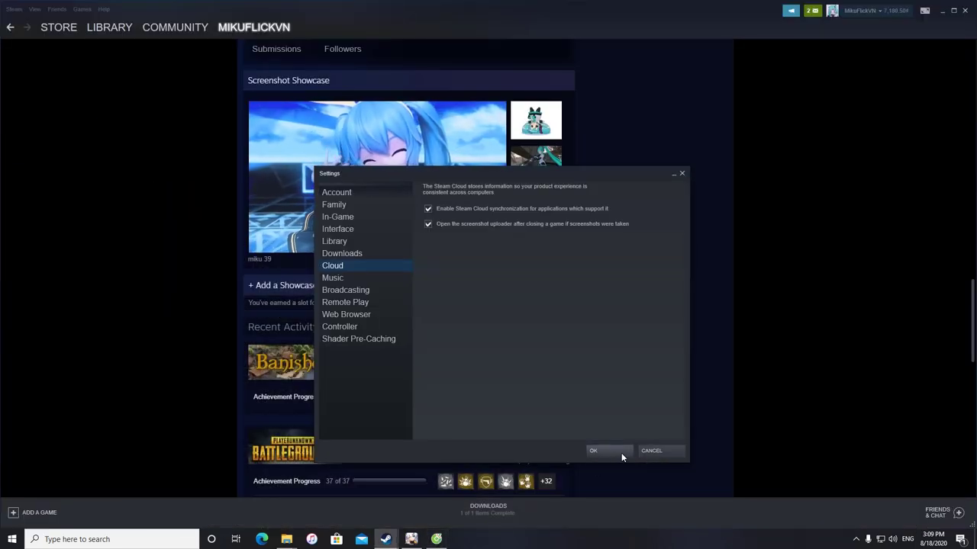
click(657, 451)
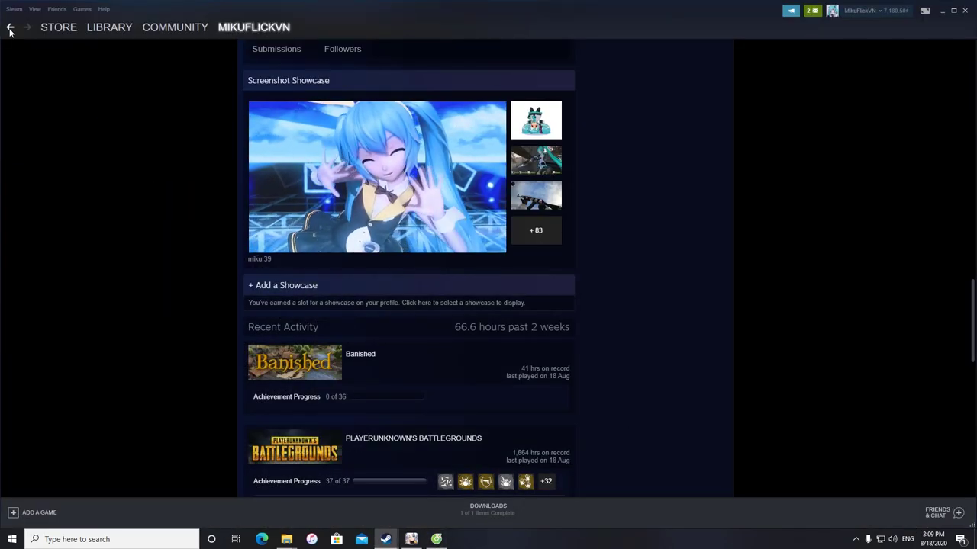
scroll(666, 294, up, 5)
scroll(666, 295, down, 4)
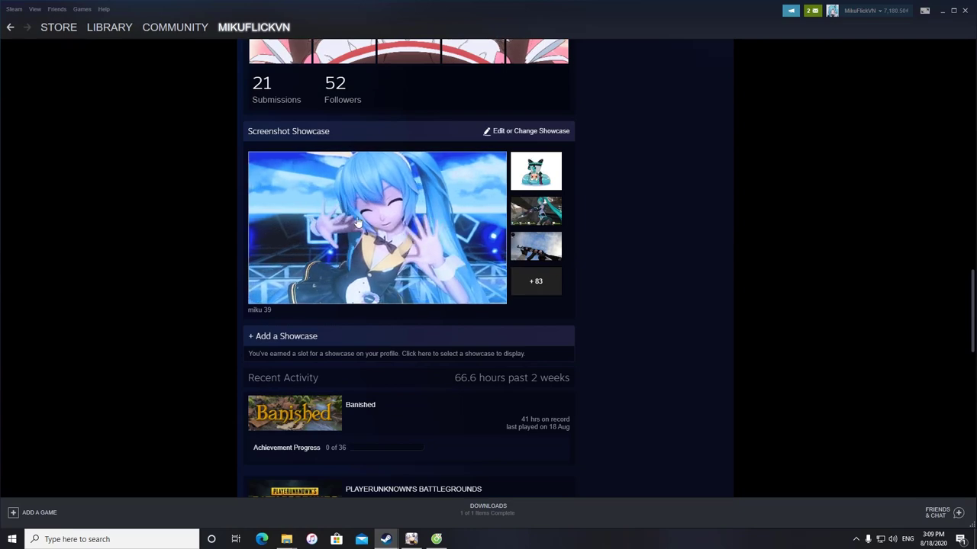
scroll(656, 306, up, 1)
scroll(656, 306, up, 15)
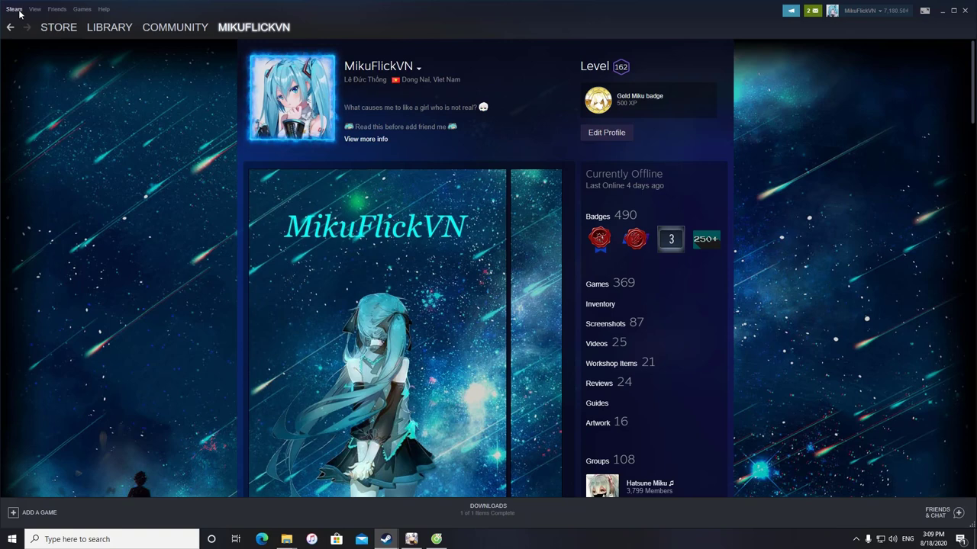
- Review the Cloud settings for synchronization and opening the screenshot uploader after closing a game, and accept them
click(15, 9)
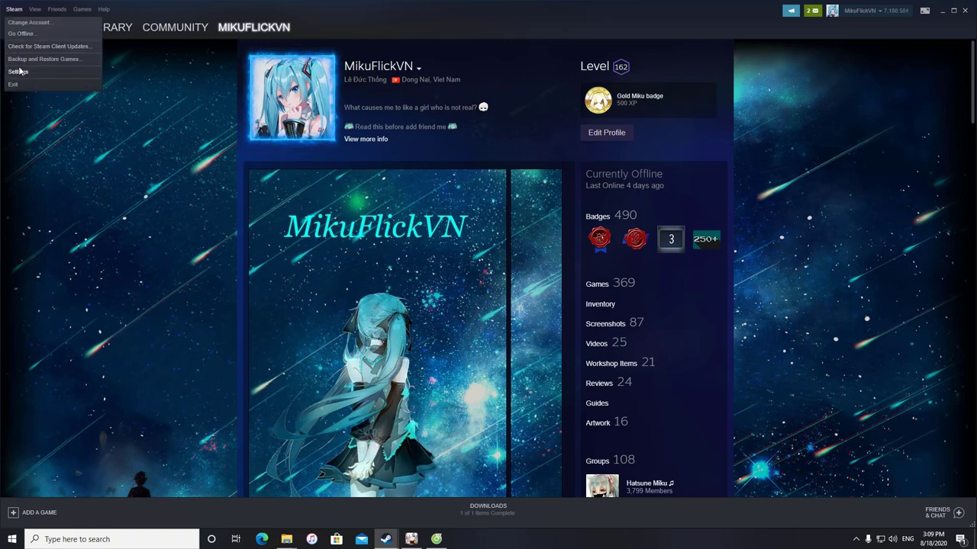
click(18, 71)
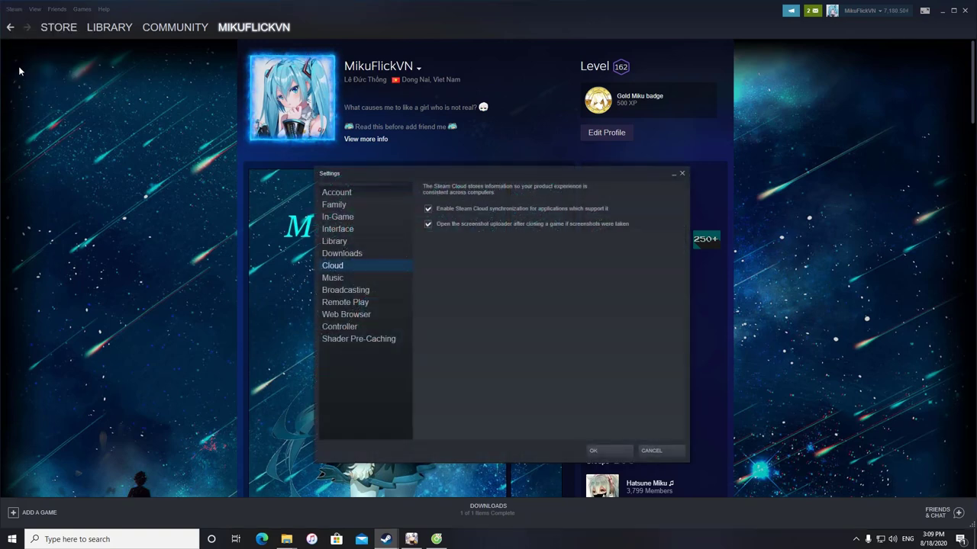
click(355, 254)
click(351, 265)
click(611, 449)
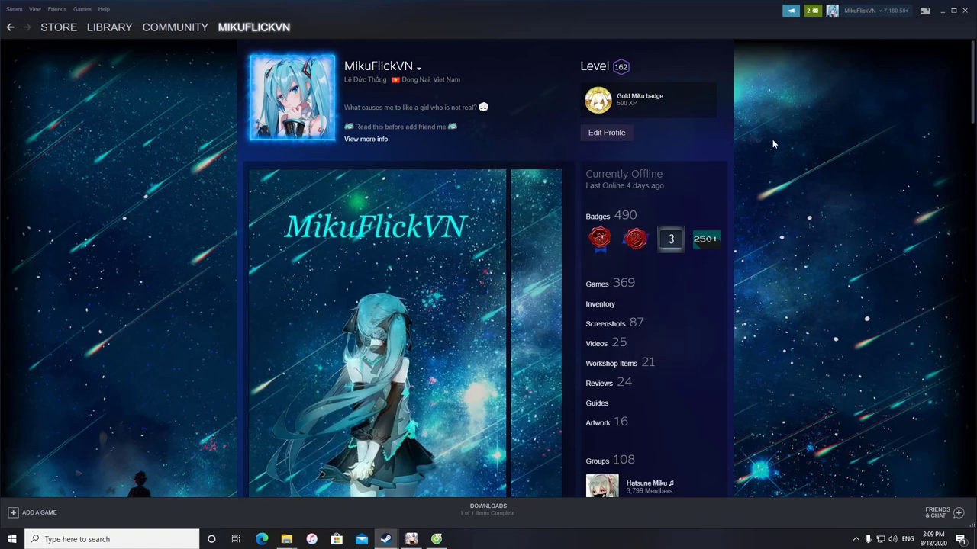
- Minimize Steam and close the Honkai Impact launcher and all open File Explorer windows
click(942, 10)
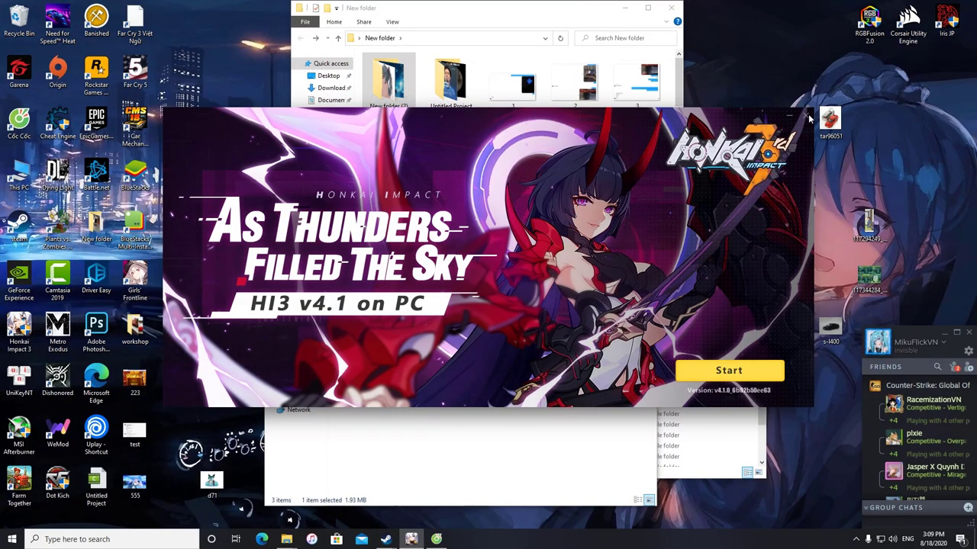
click(809, 118)
click(645, 208)
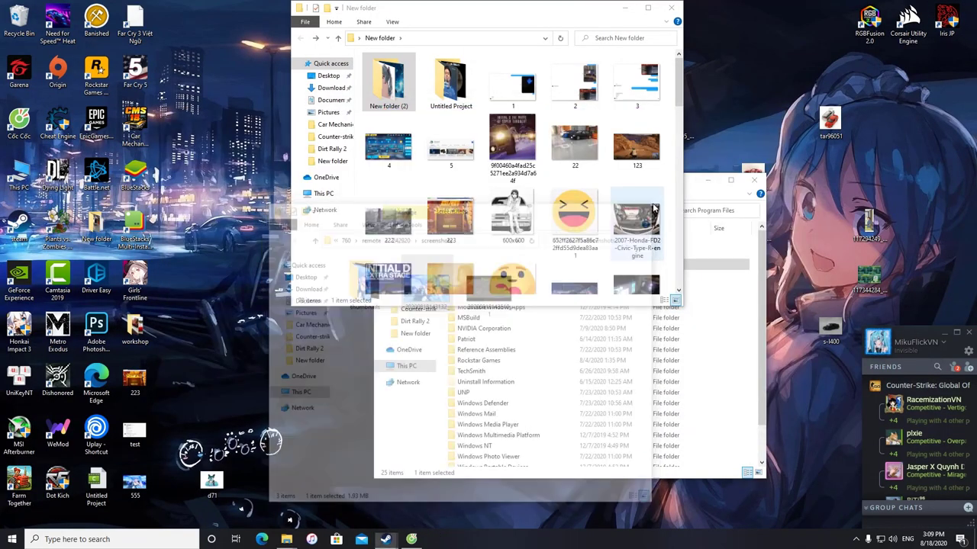
click(671, 7)
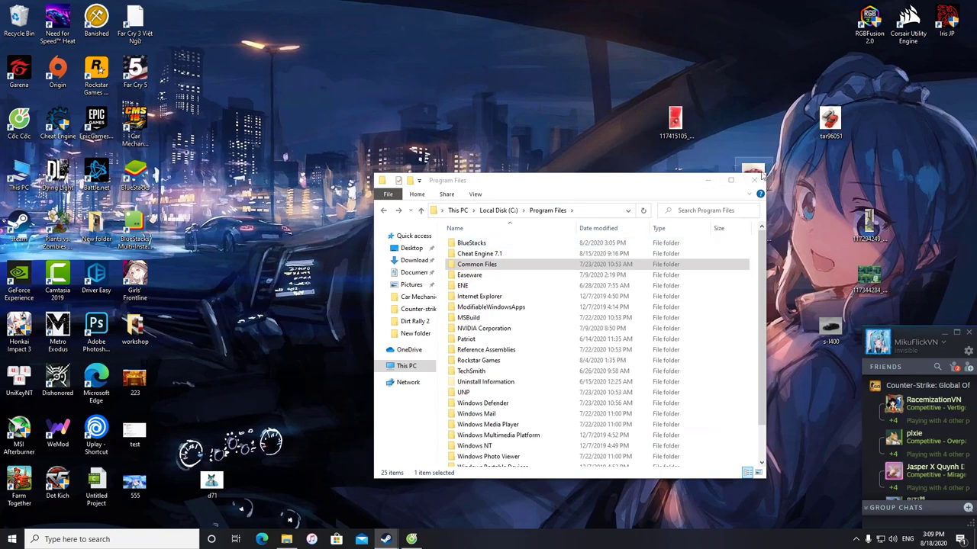
click(758, 182)
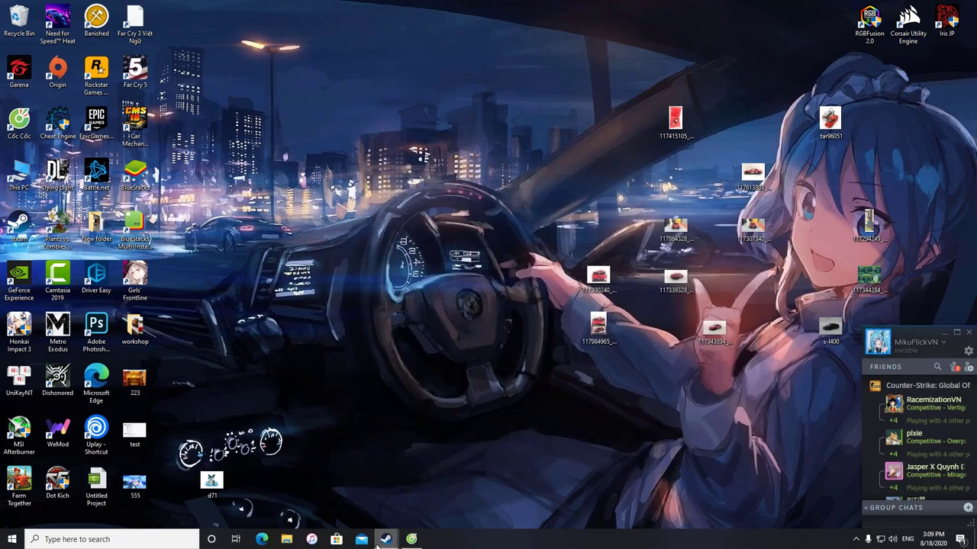
- Launch Banished from the Steam library, capture a screenshot of its main menu and exit the game
click(387, 539)
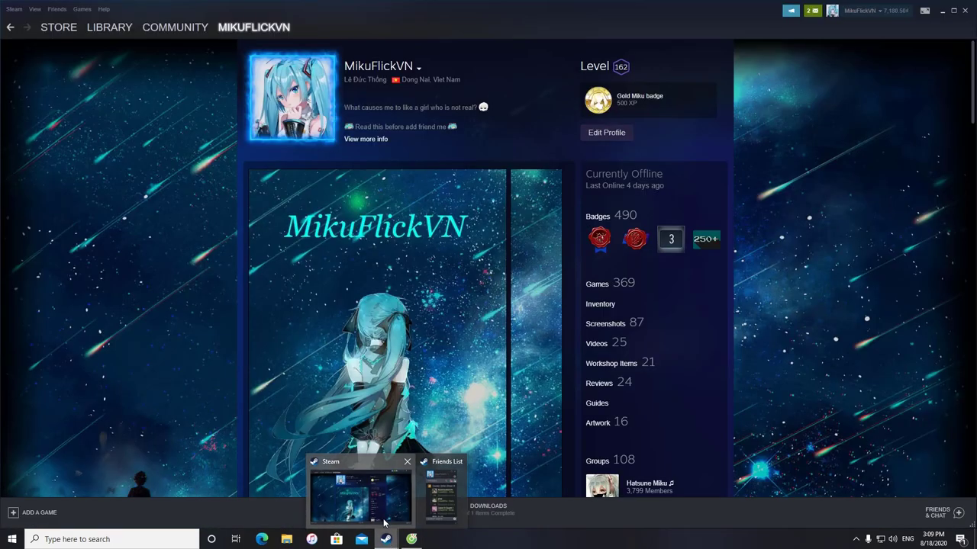
click(110, 31)
click(105, 122)
click(201, 219)
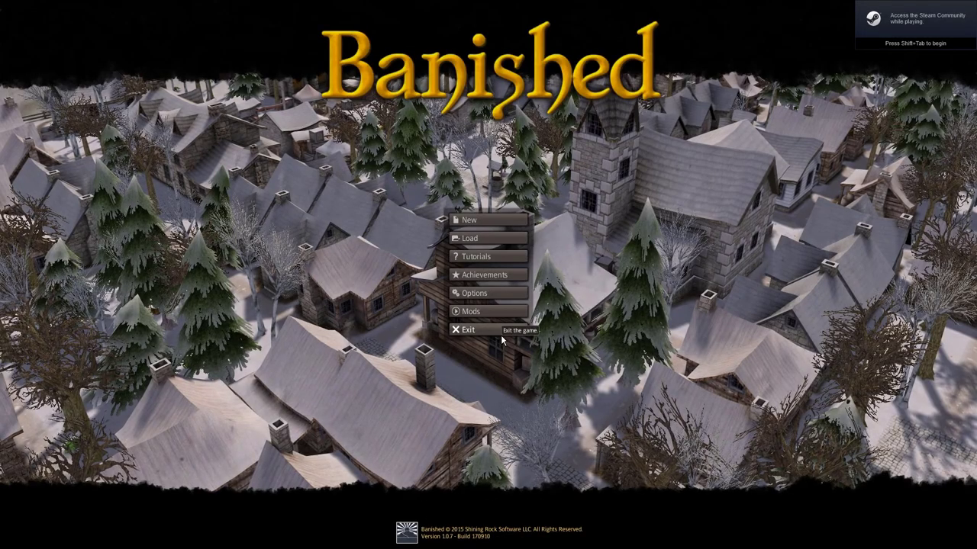
click(501, 335)
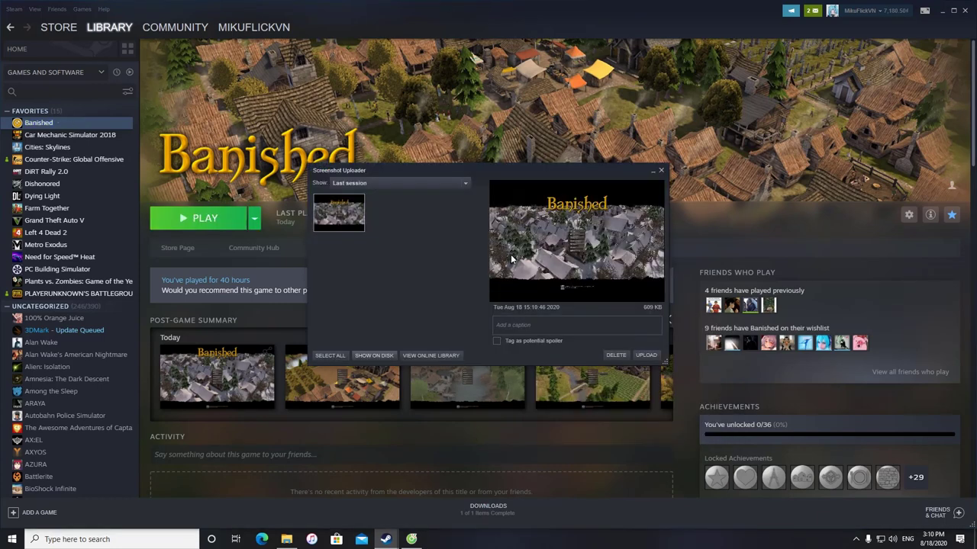
- Show the captured Banished screenshot on disk and bring its folder forward over the minimized main Steam window
click(374, 355)
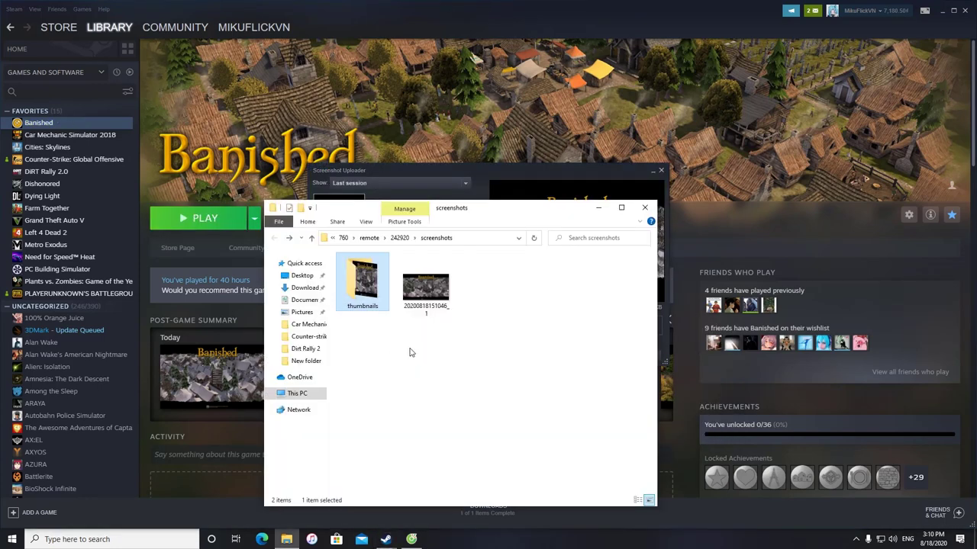
click(942, 10)
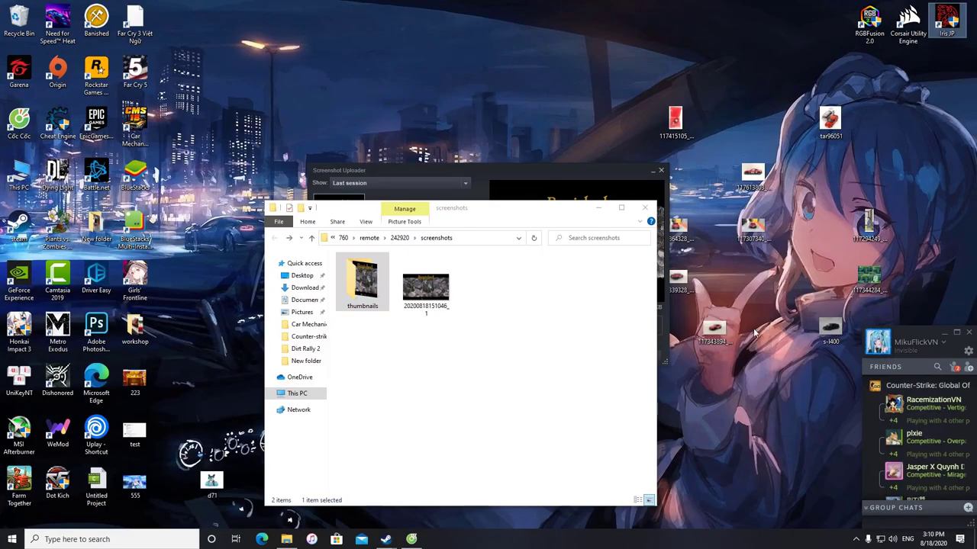
click(488, 208)
click(434, 309)
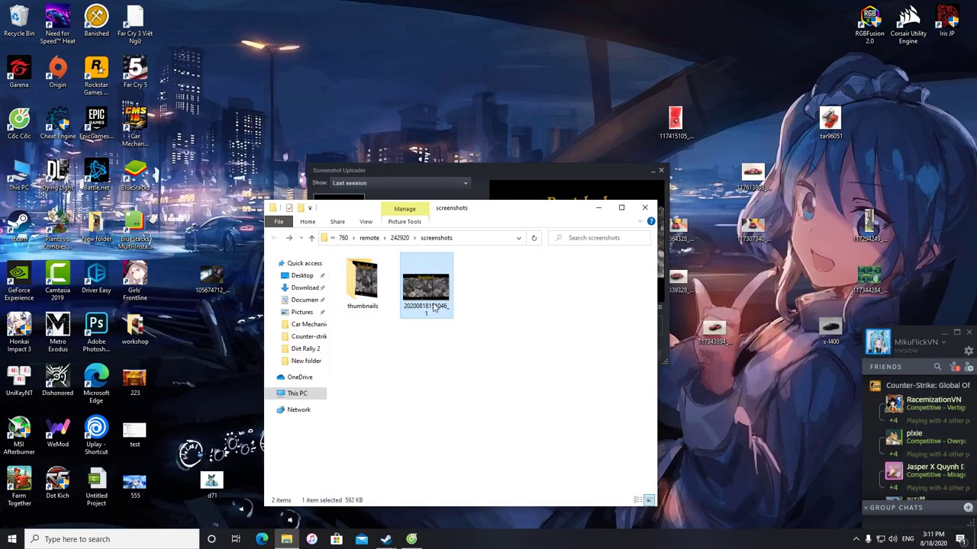
right_click(432, 308)
click(452, 340)
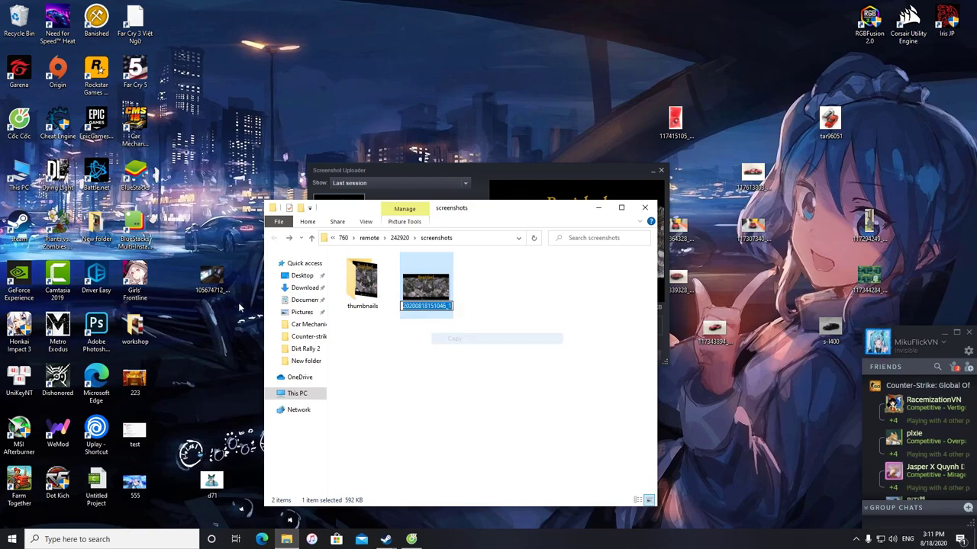
double_click(217, 293)
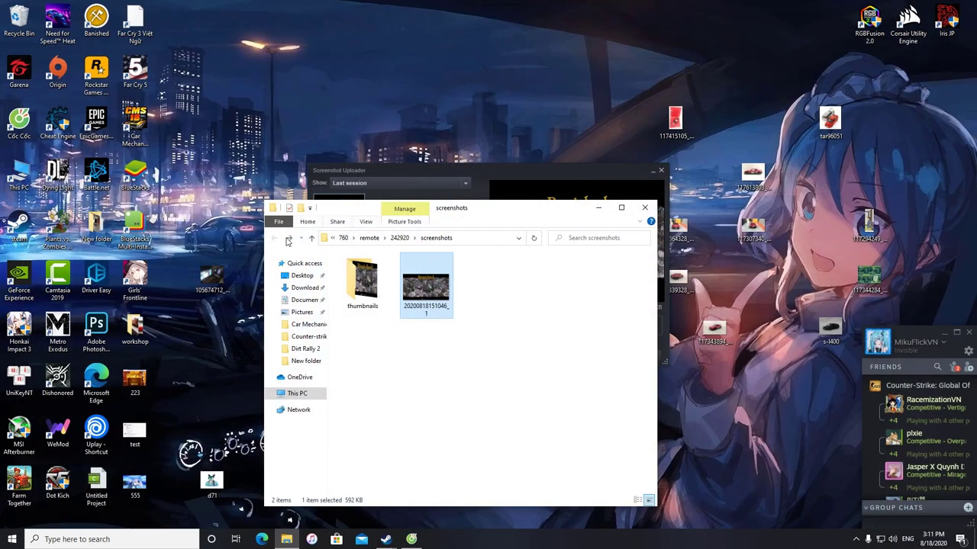
right_click(219, 299)
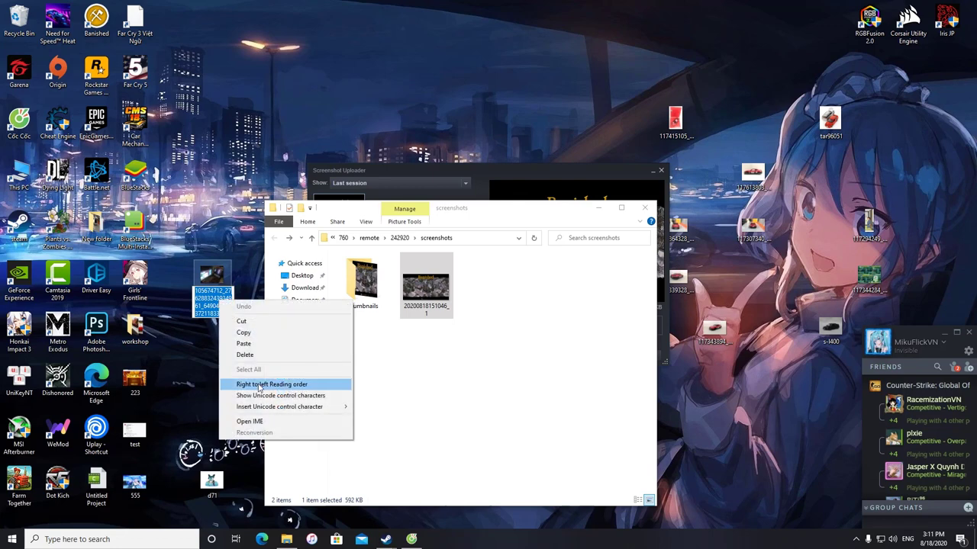
click(236, 344)
right_click(424, 299)
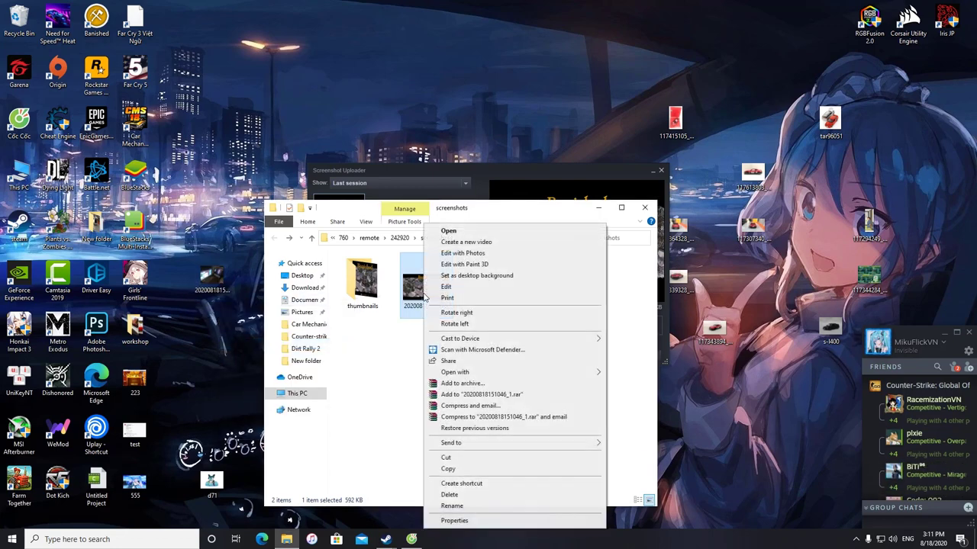
click(216, 319)
right_click(437, 299)
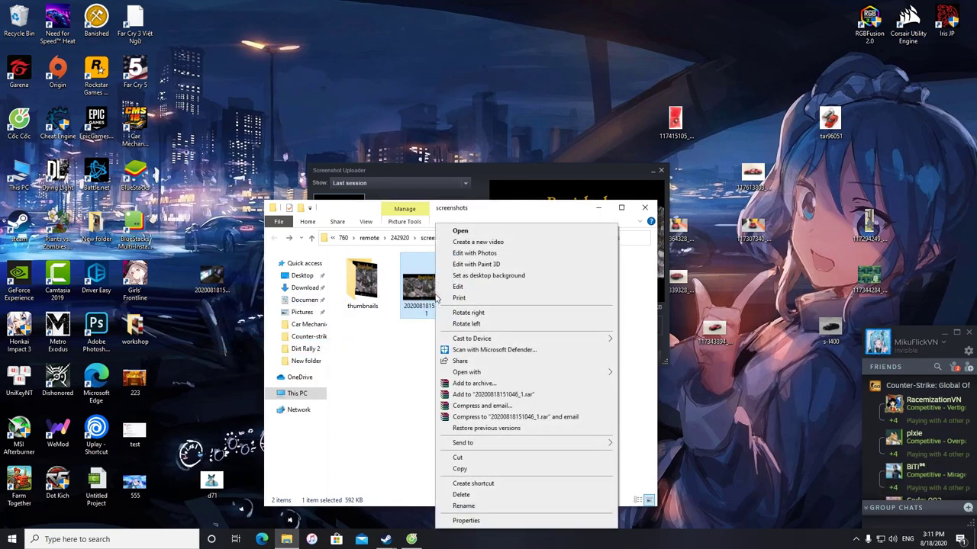
click(416, 467)
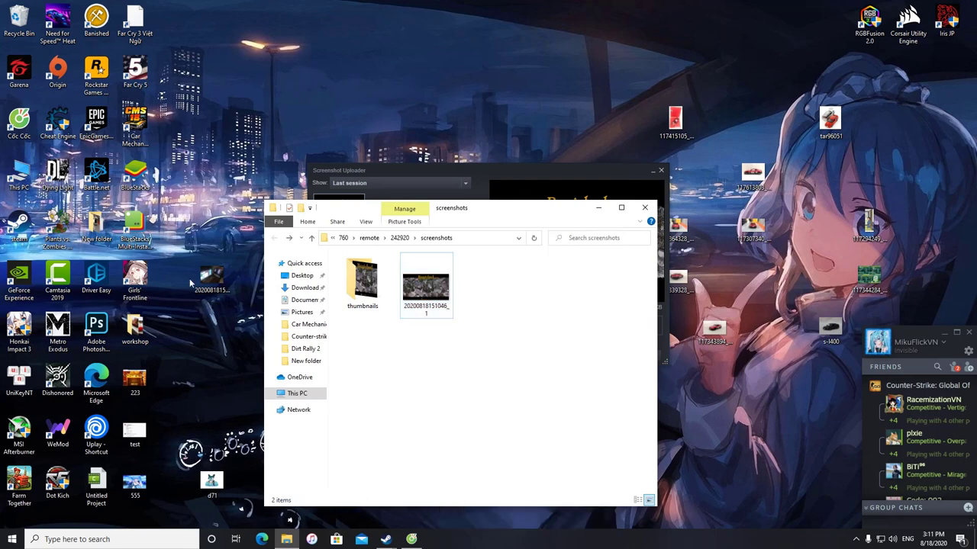
- Replace the original file in the screenshots folder and its counterpart in the thumbnails subfolder with the renamed desktop image
drag(192, 284, 432, 290)
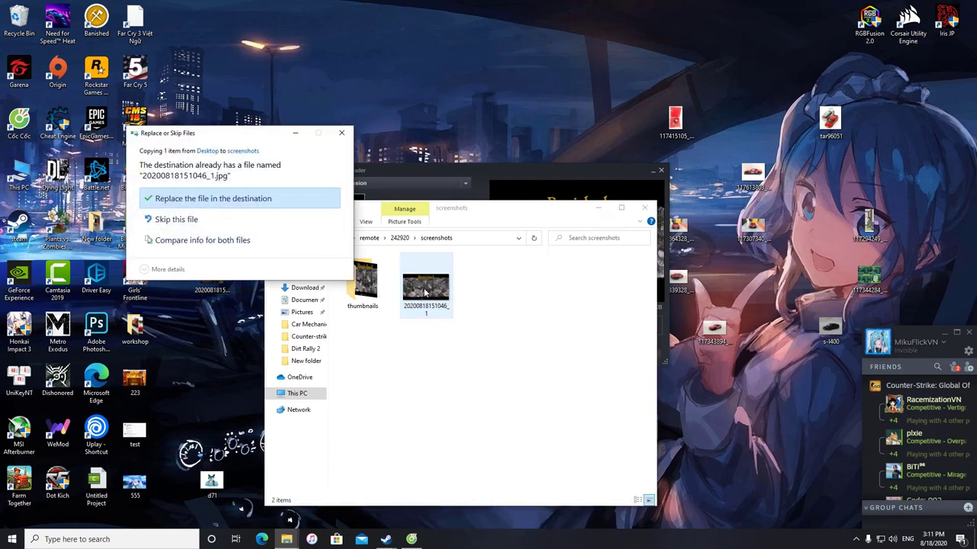
click(212, 202)
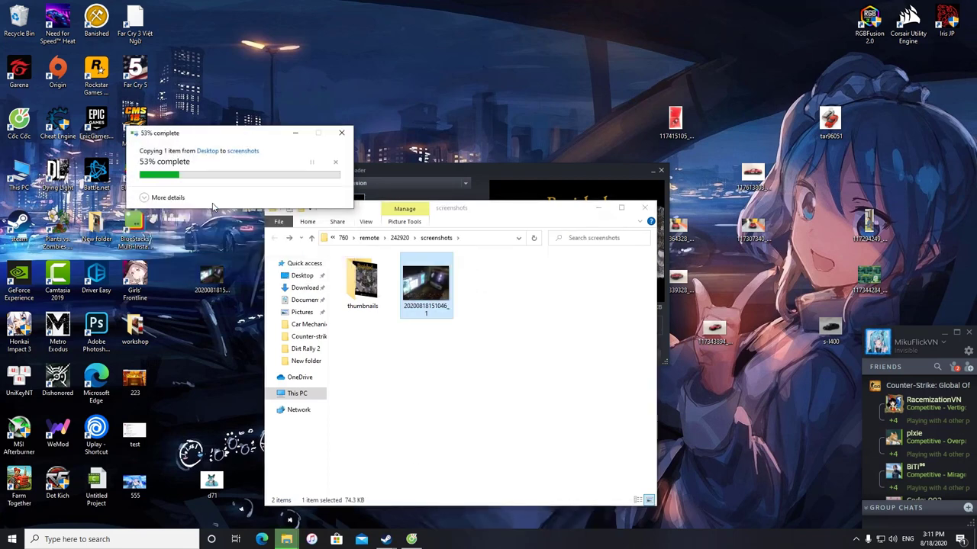
click(377, 300)
double_click(360, 290)
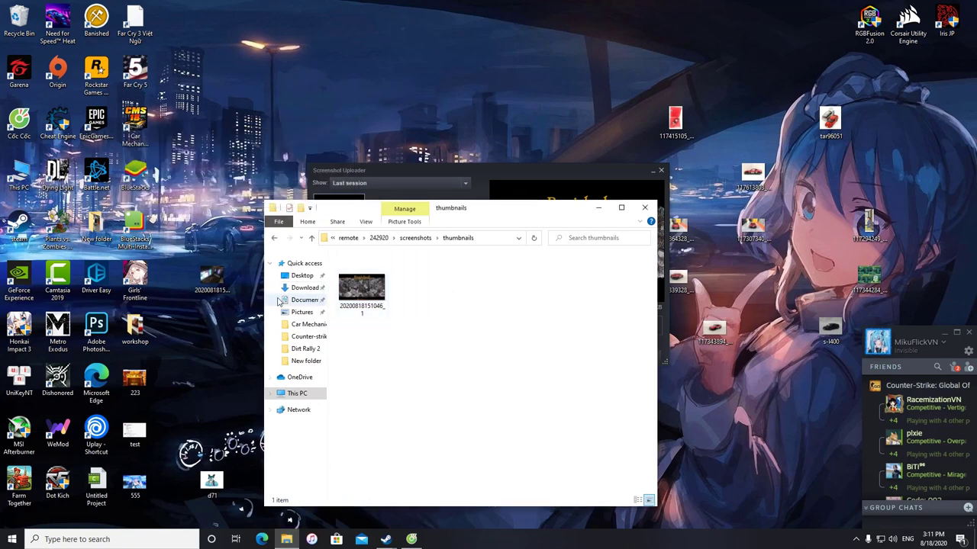
drag(211, 283, 366, 297)
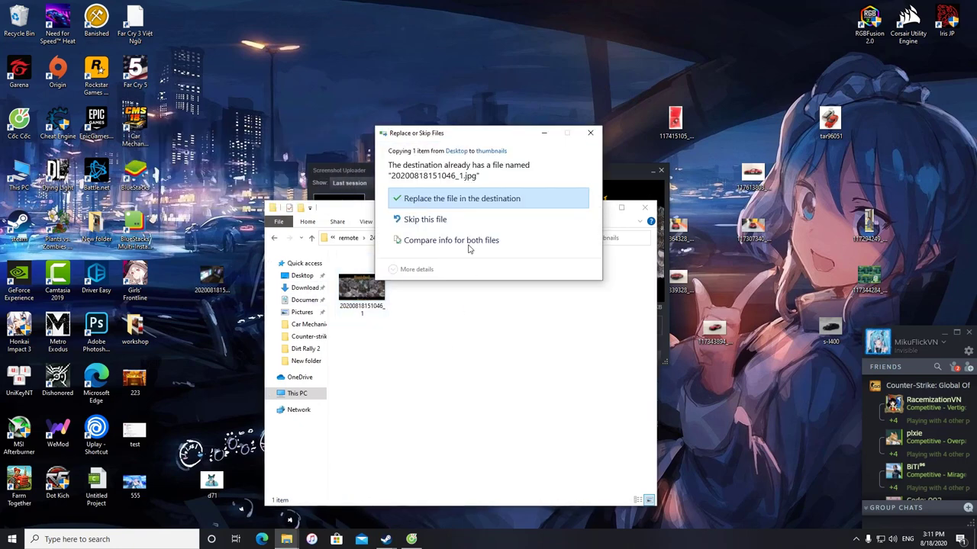
click(454, 197)
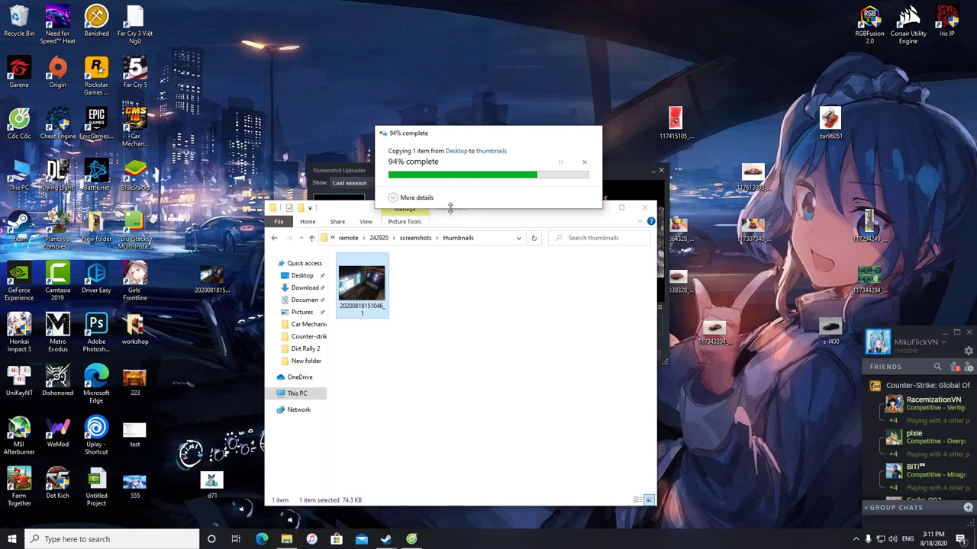
- Upload the last session's screenshot from the Screenshot Uploader with Public visibility
click(536, 188)
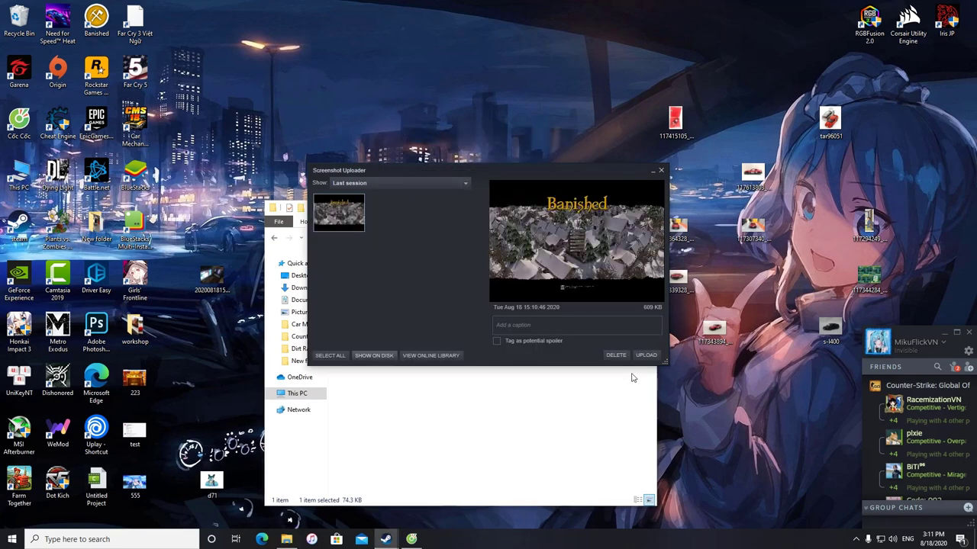
click(645, 355)
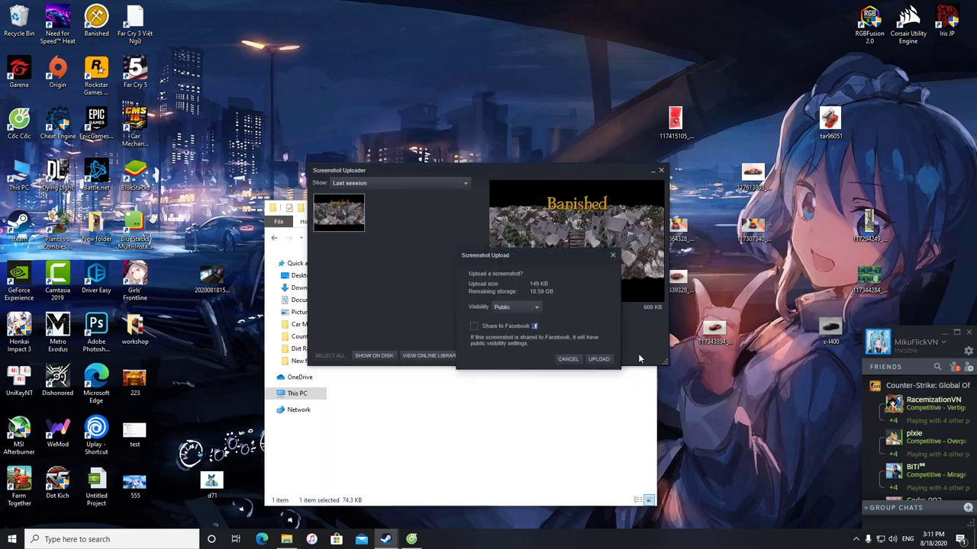
click(600, 358)
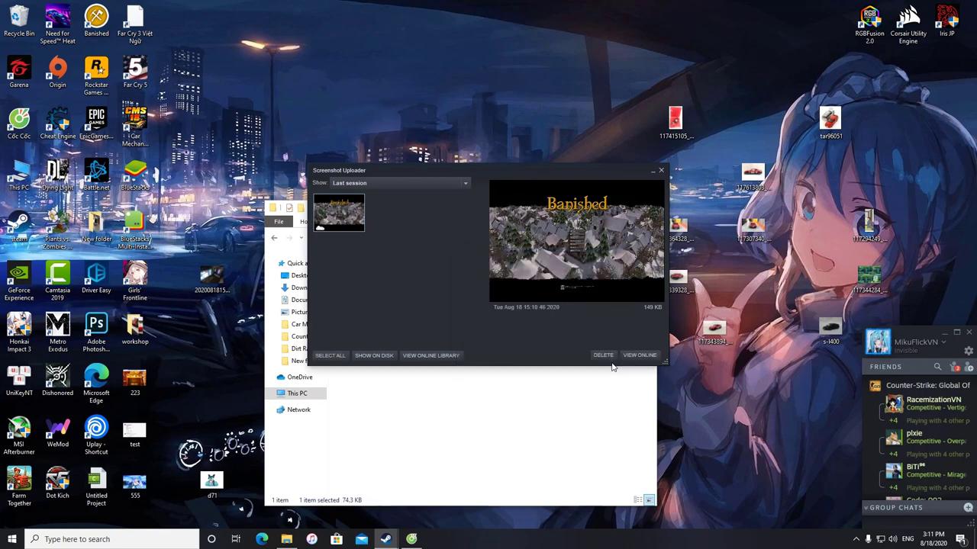
- Bring up the main Steam window, open the profile page and start editing its Screenshot Showcase
click(586, 397)
click(394, 538)
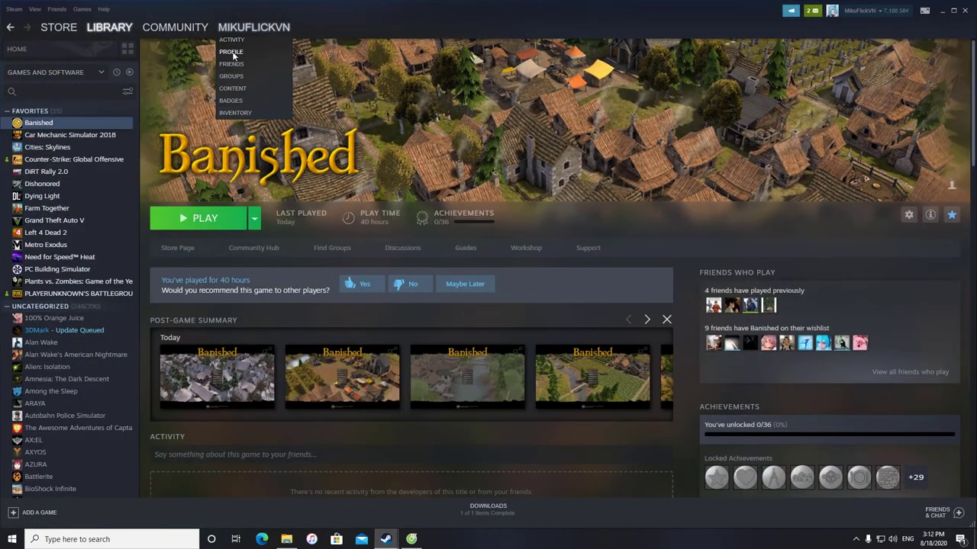
click(232, 31)
scroll(333, 285, down, 15)
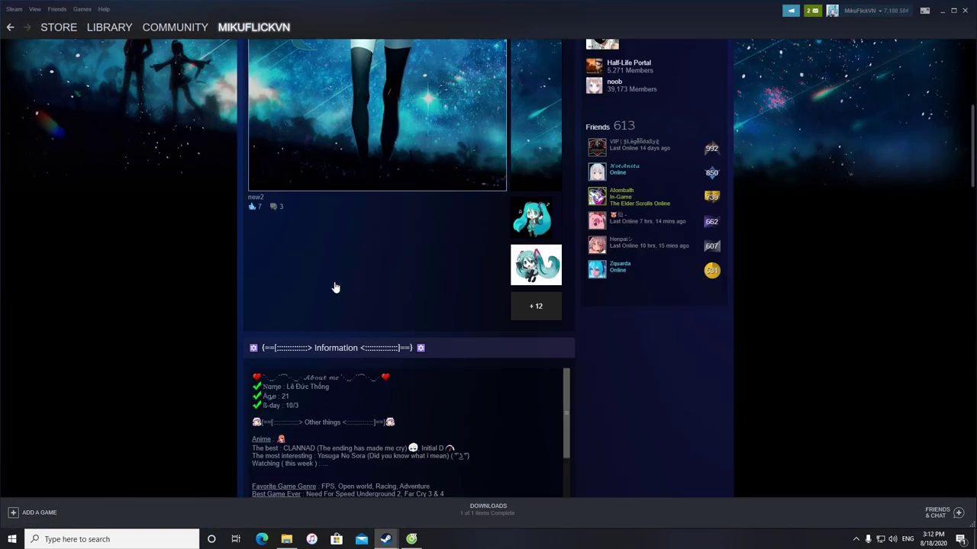
scroll(333, 285, up, 3)
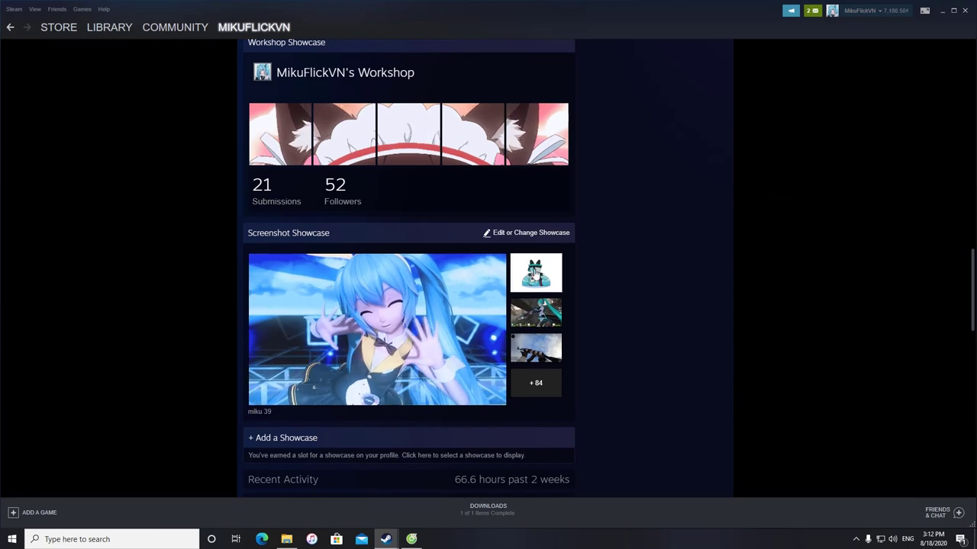
click(538, 311)
key(Escape)
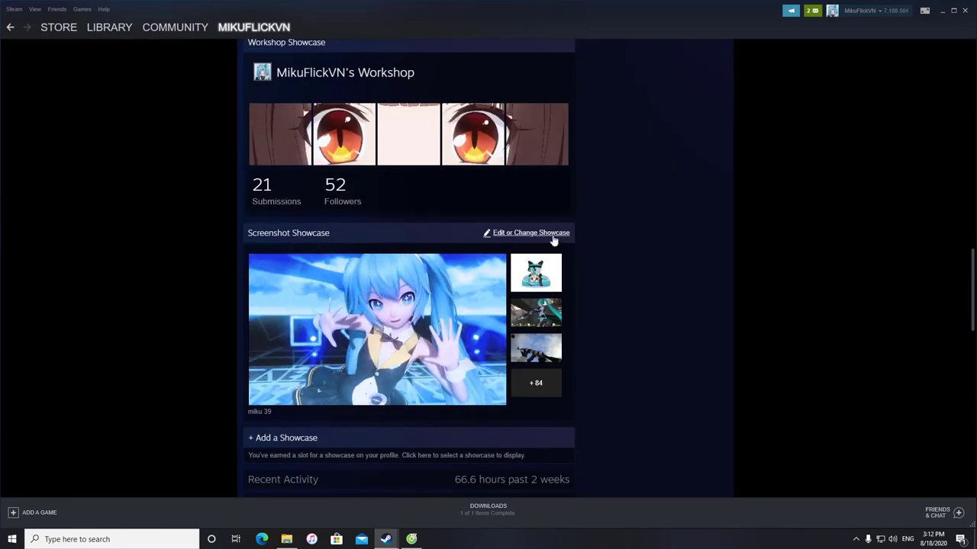
click(553, 239)
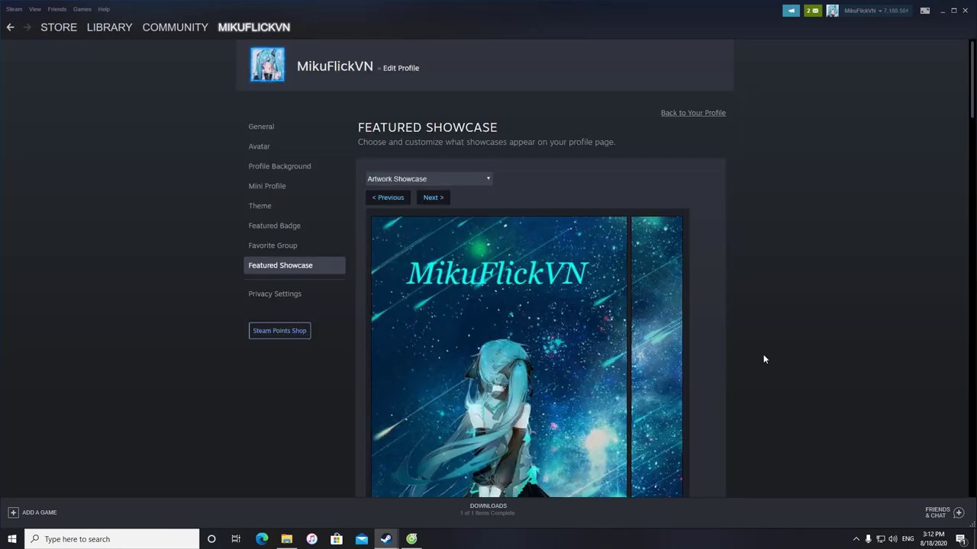
- Replace the second small image in the Screenshot Showcase with the newly uploaded computer-setup photo
scroll(763, 355, down, 15)
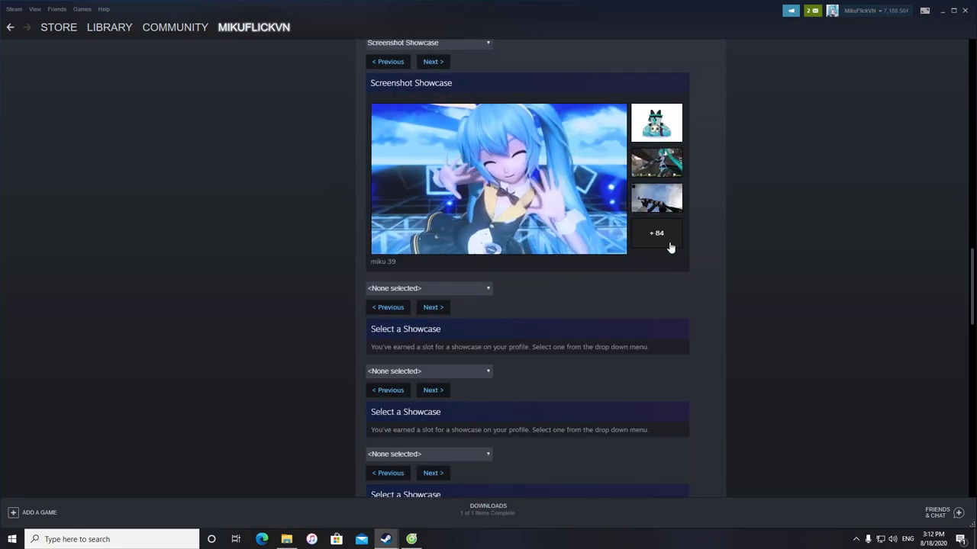
click(657, 163)
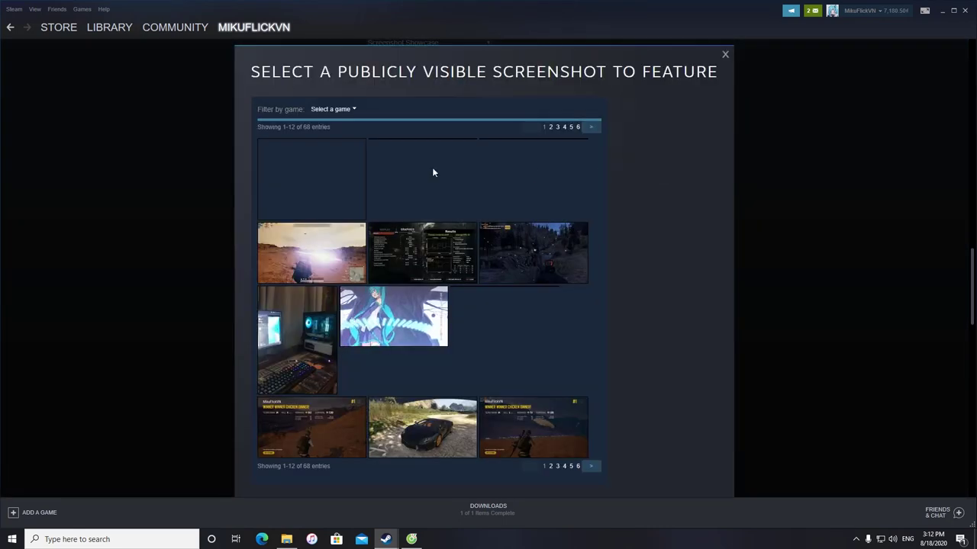
click(316, 161)
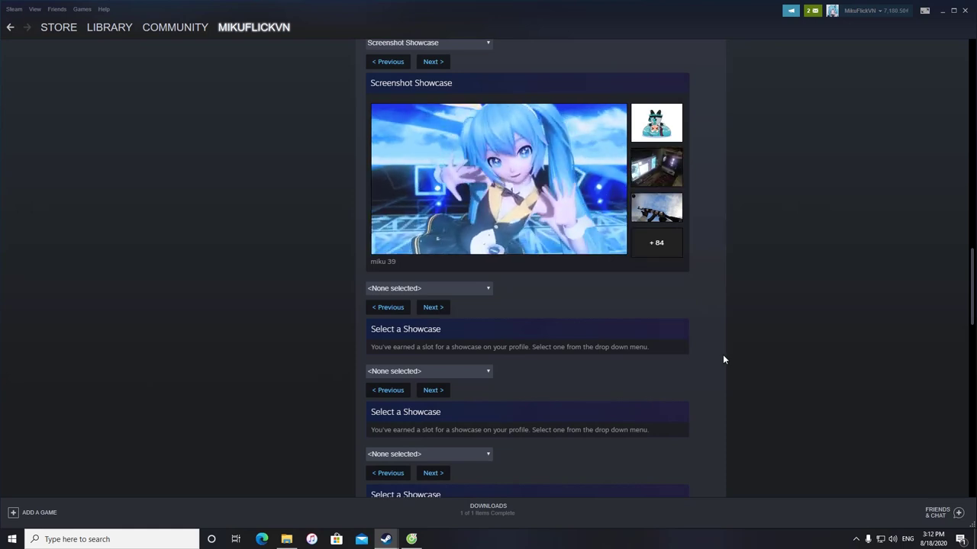
scroll(723, 354, up, 4)
scroll(723, 354, down, 7)
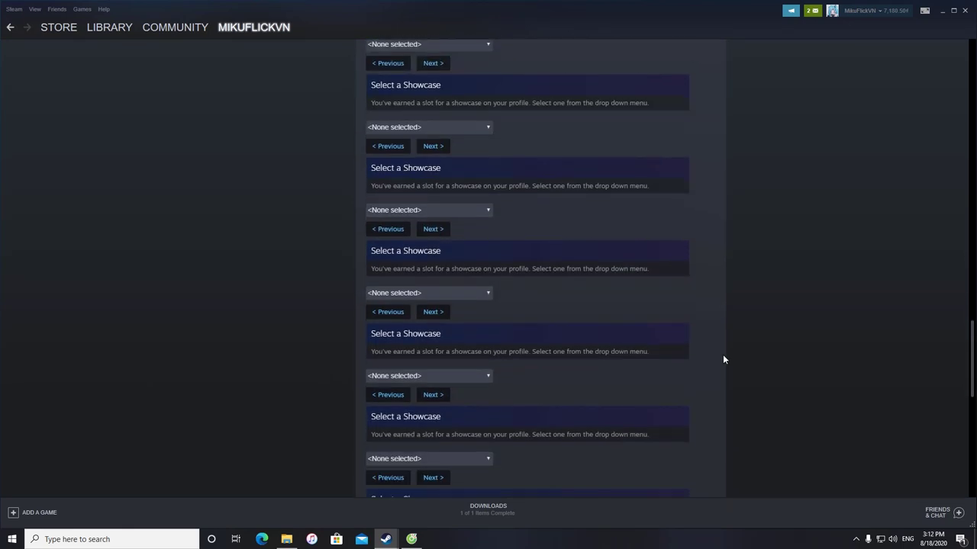
scroll(723, 354, down, 5)
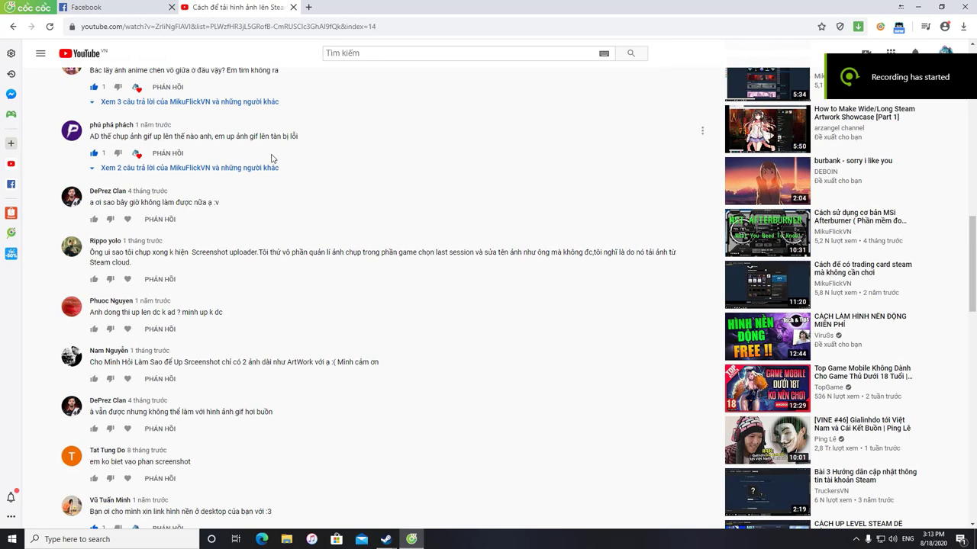
click(919, 6)
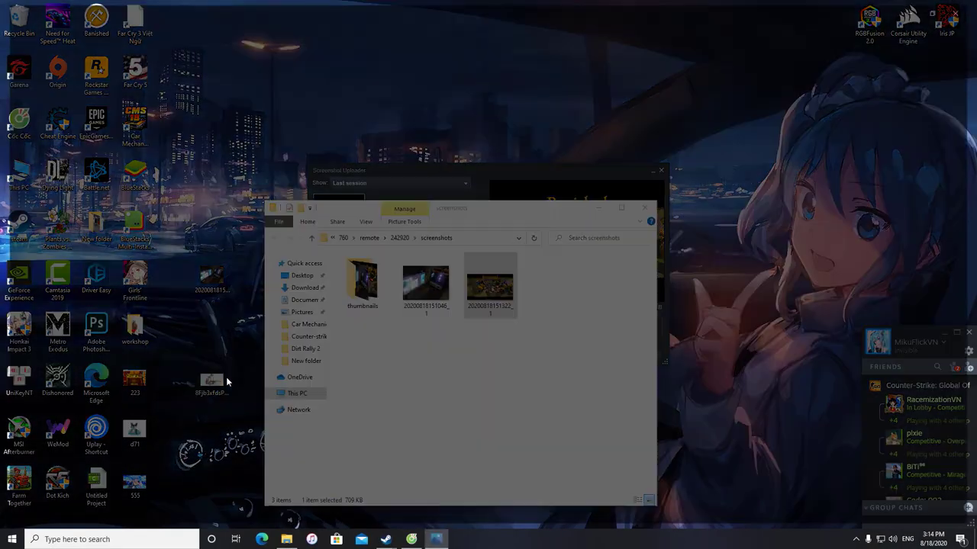
double_click(226, 377)
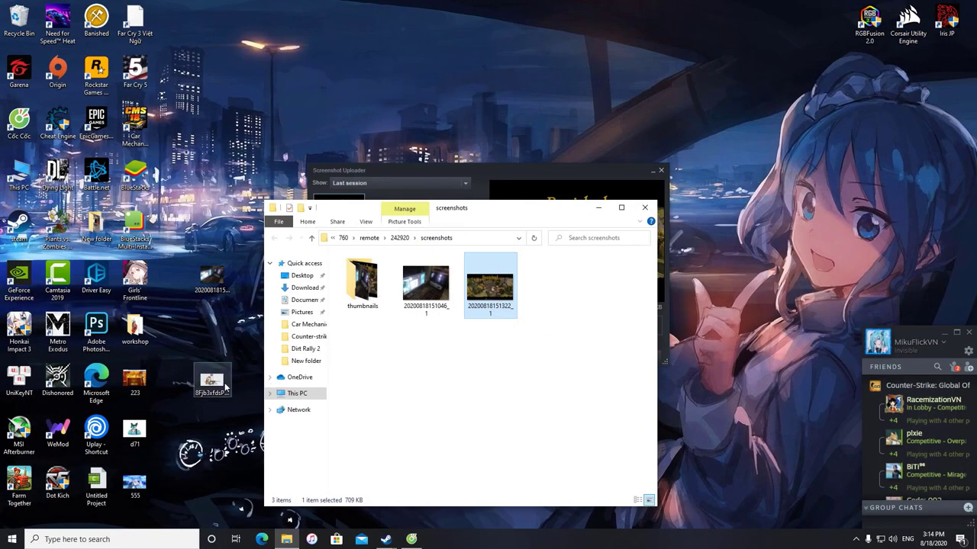
click(217, 393)
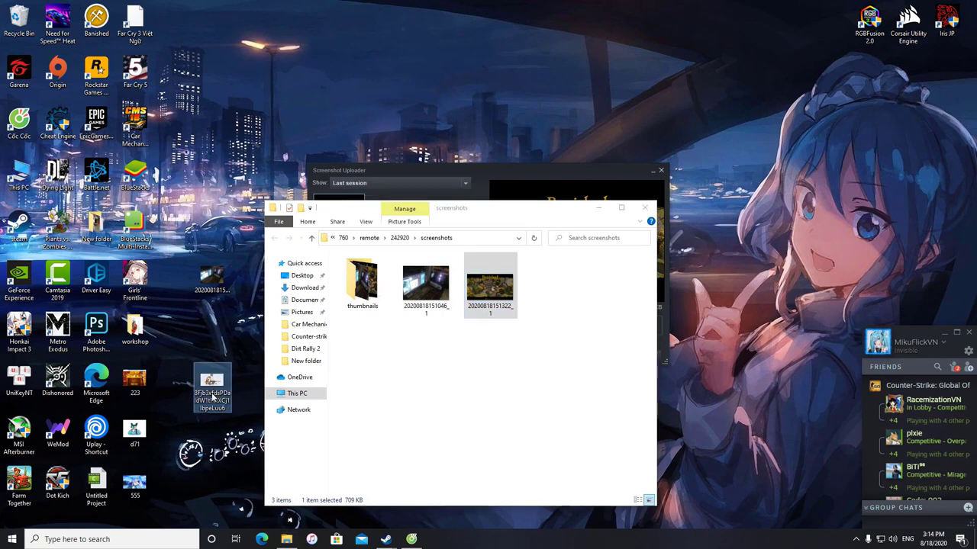
right_click(213, 395)
click(210, 404)
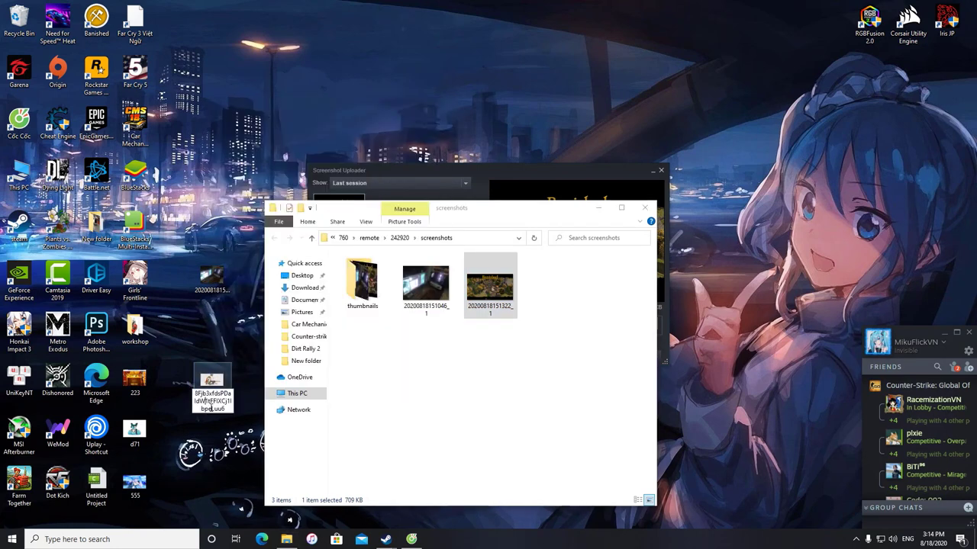
drag(238, 414, 176, 386)
right_click(207, 398)
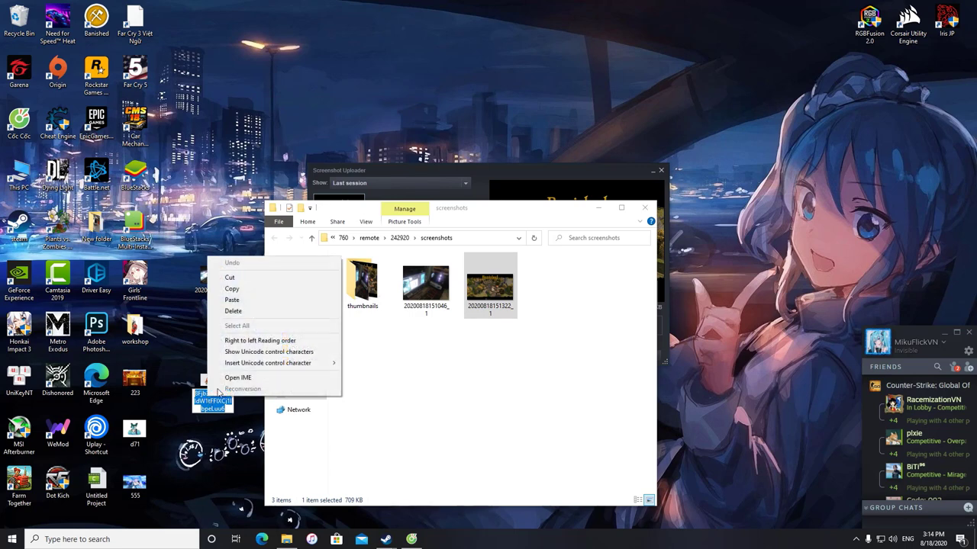
click(232, 300)
key(Return)
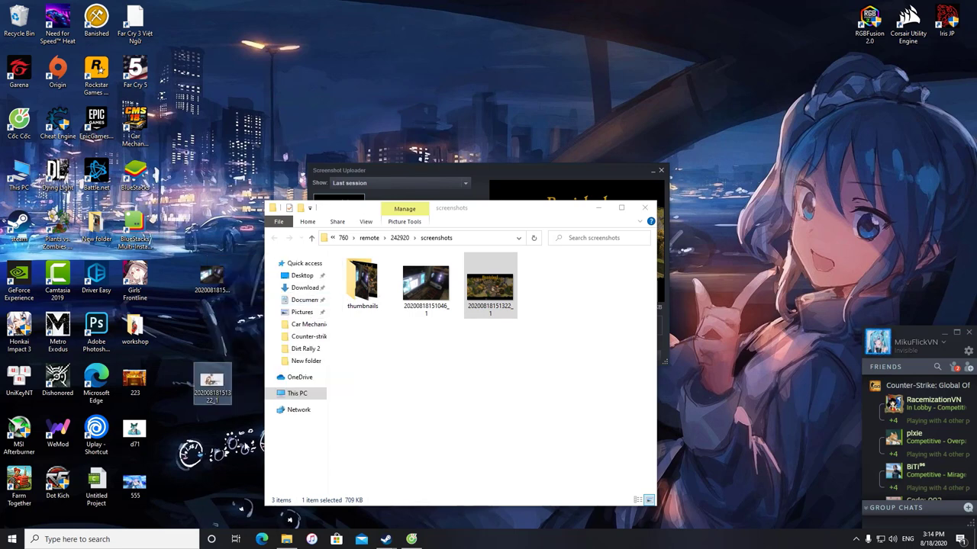
drag(213, 386, 488, 351)
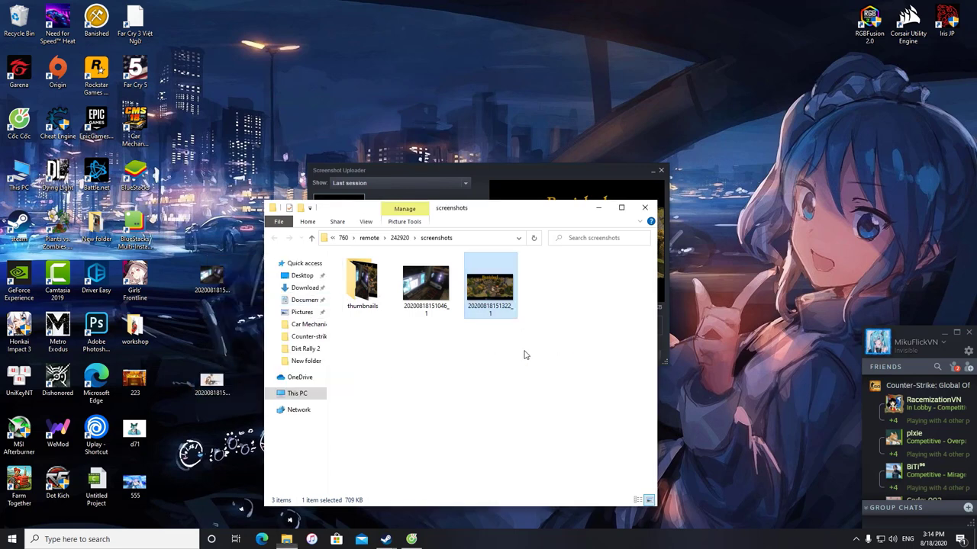
right_click(558, 317)
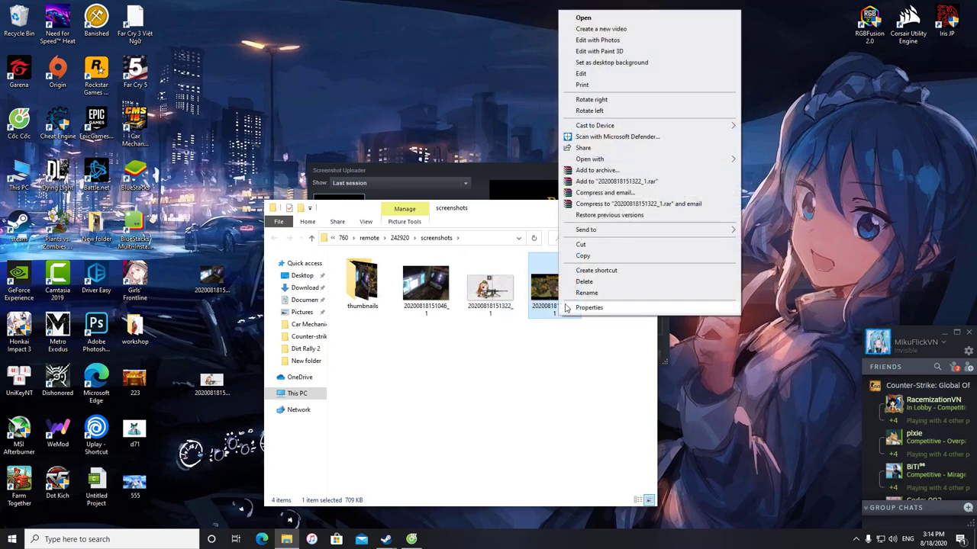
click(572, 280)
double_click(372, 296)
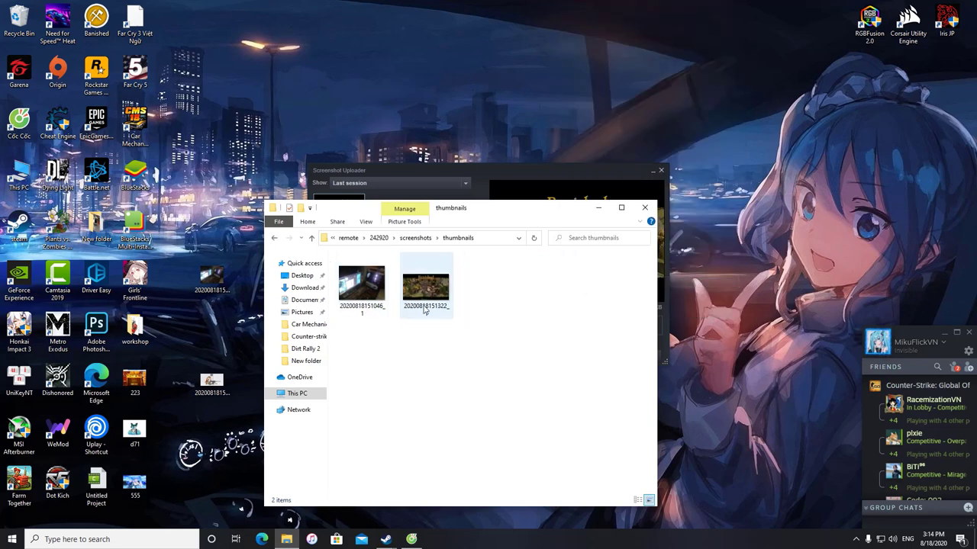
drag(211, 381, 471, 367)
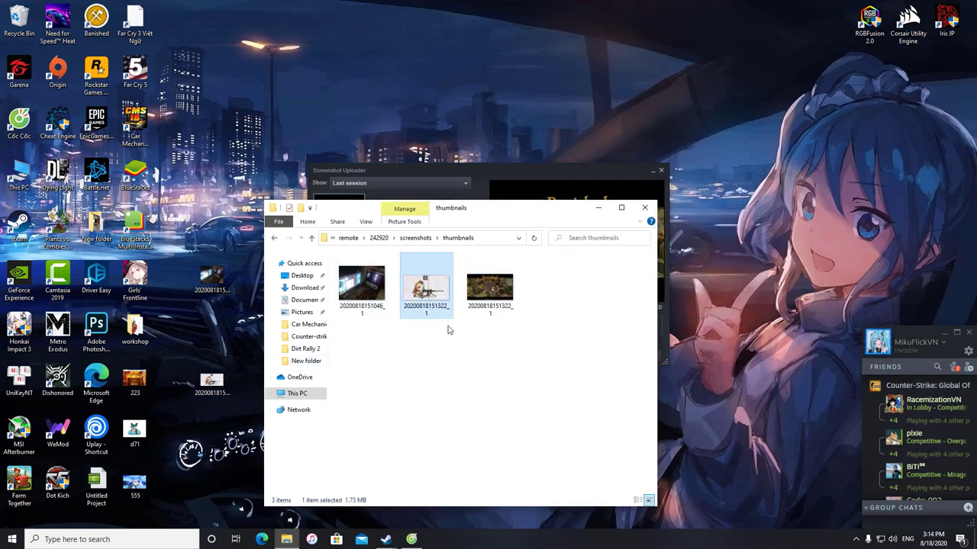
right_click(488, 290)
click(514, 494)
- Try to upload the swapped GIF from the Screenshot Uploader with Public visibility, and close the uploader and folder windows
click(513, 178)
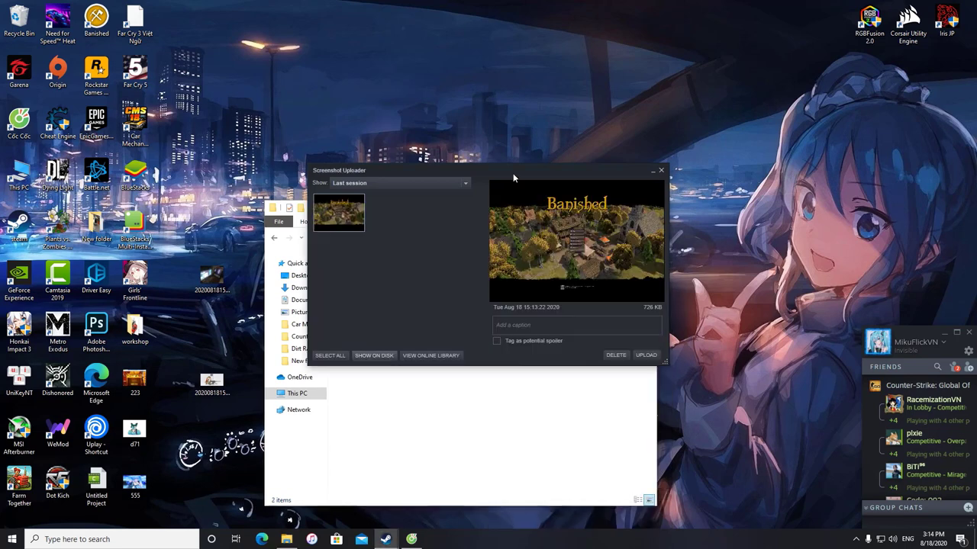
click(640, 355)
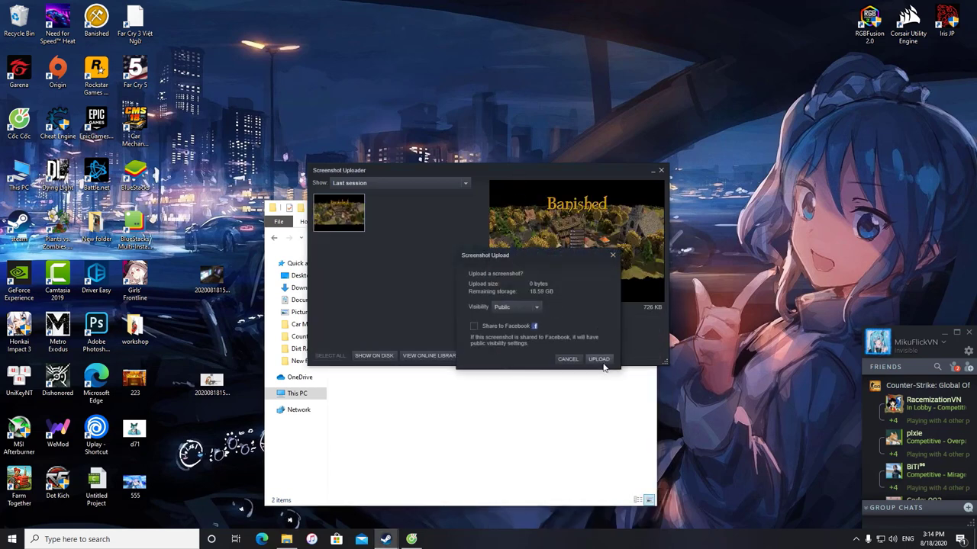
click(567, 359)
click(660, 170)
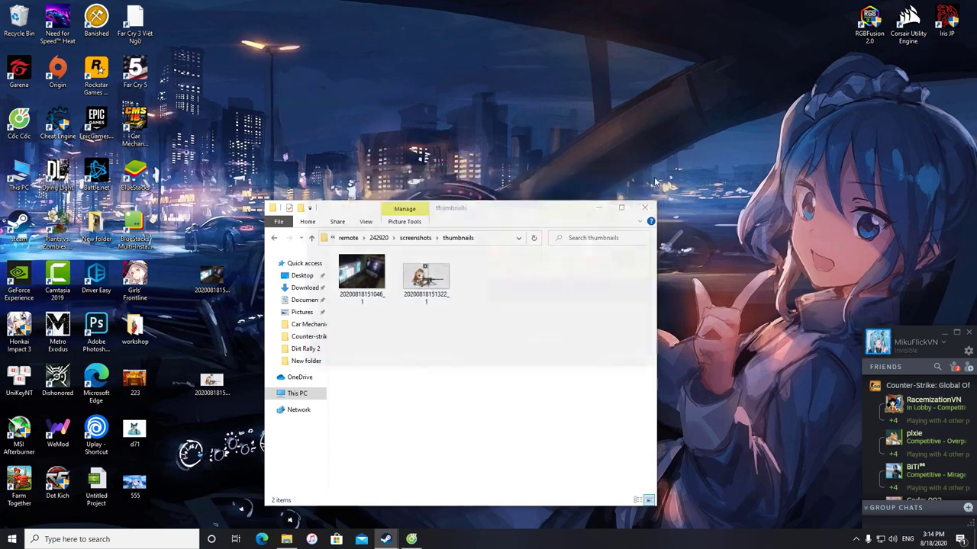
click(647, 210)
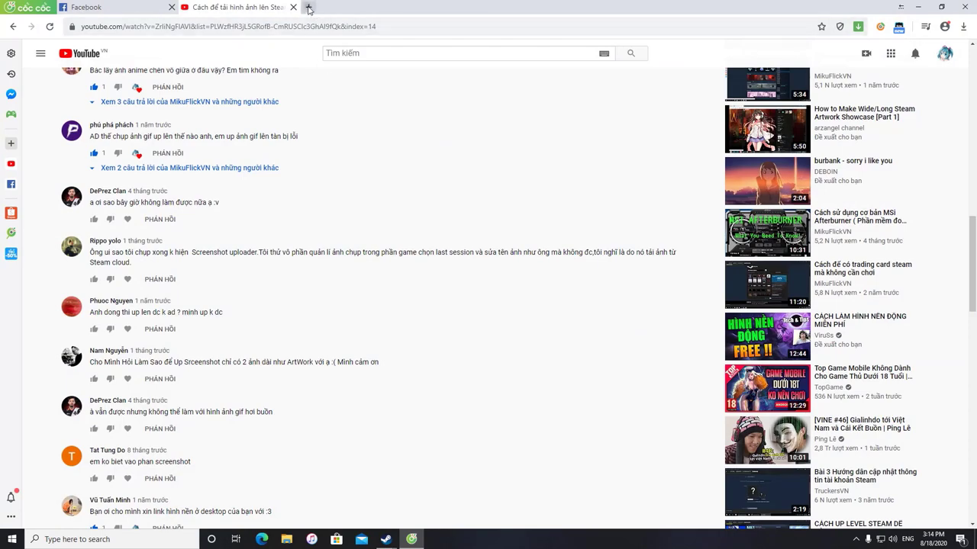
- Switch to the browser, open the Steam Community Workshop in a new tab and go to the account's artwork files
click(309, 9)
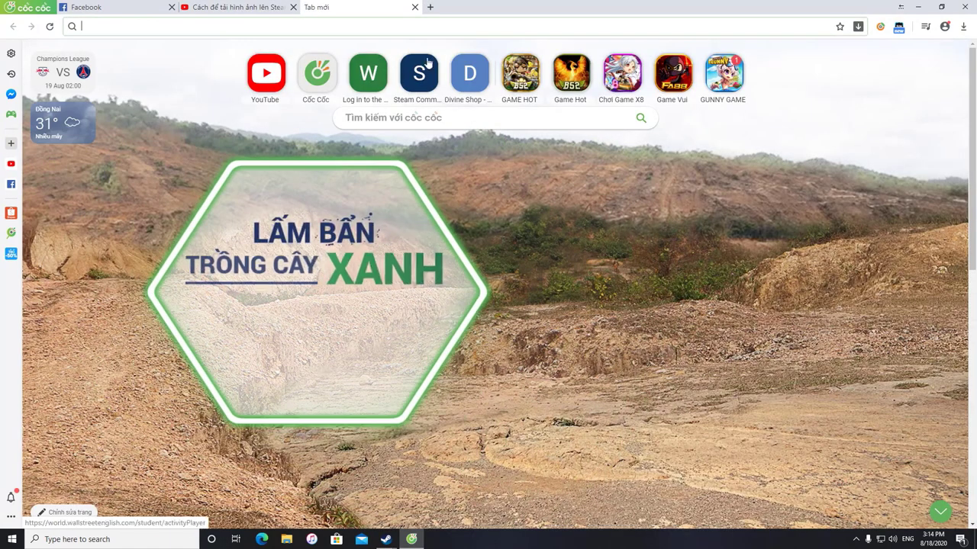
click(432, 70)
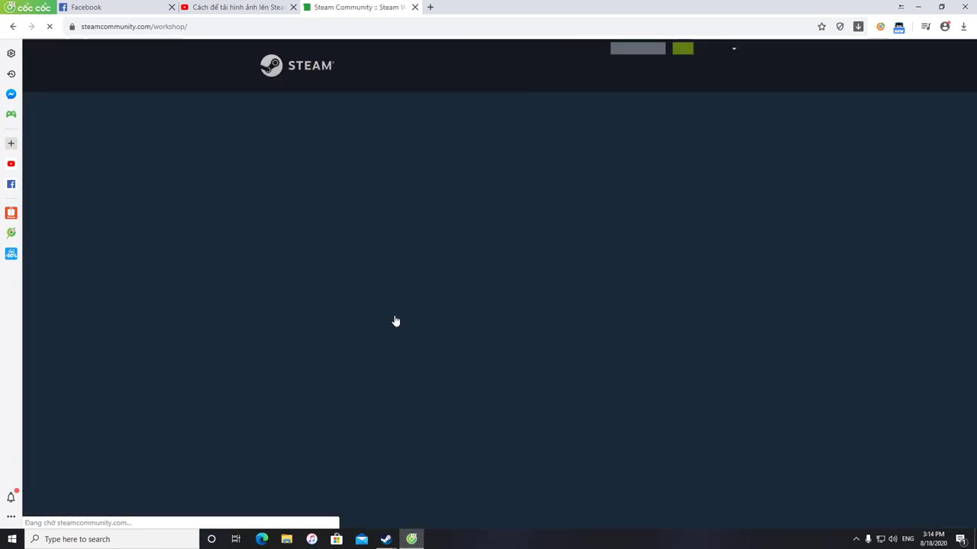
scroll(717, 351, down, 5)
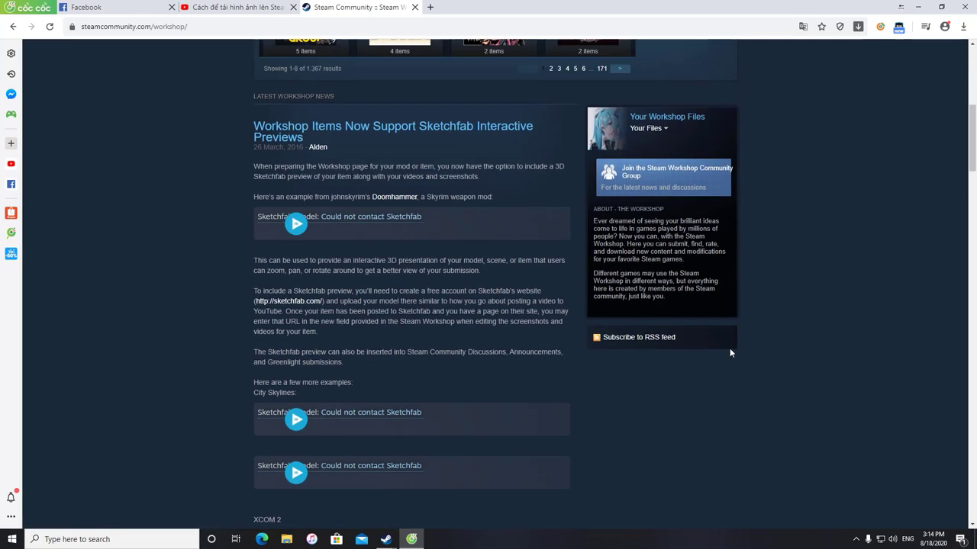
scroll(730, 348, up, 3)
click(655, 348)
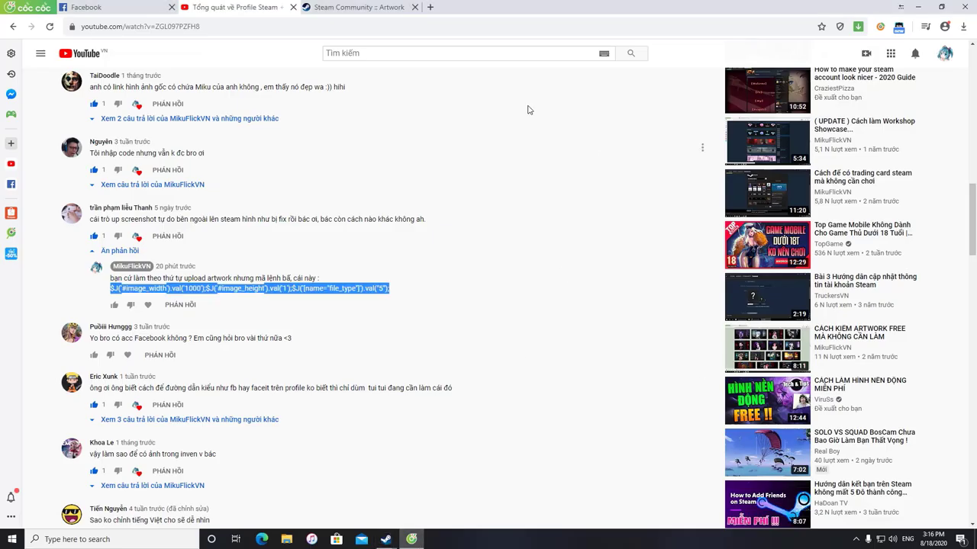
- Run $J('#image_width').val('1000');$J('#image_height').val('1');$J('[name="file_type"]').val("5"); in the artwork upload page's console and save the GIF submission
click(345, 8)
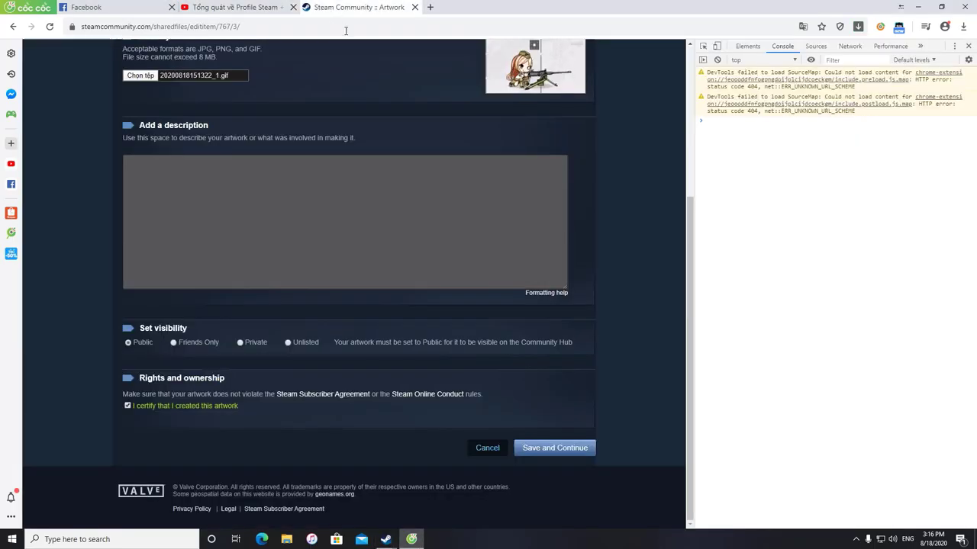
right_click(734, 128)
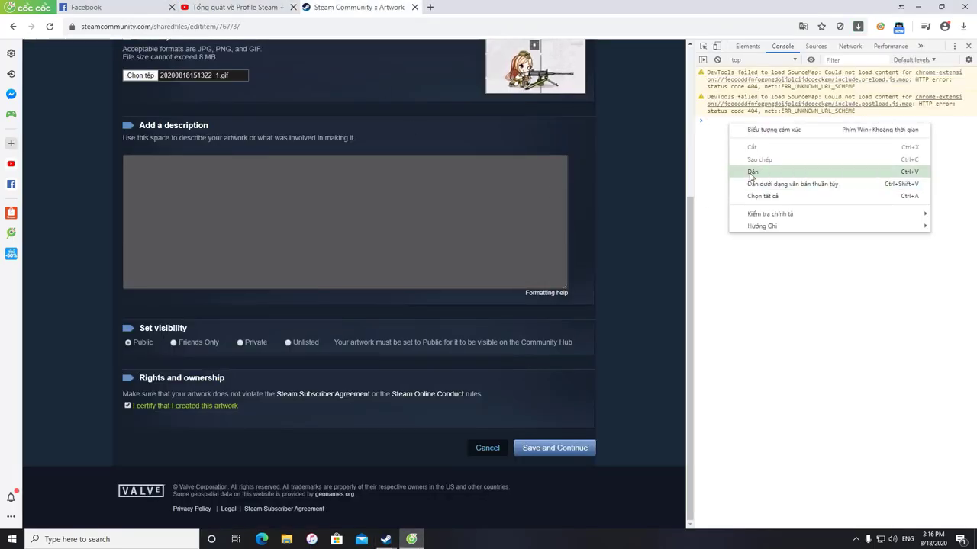
click(750, 172)
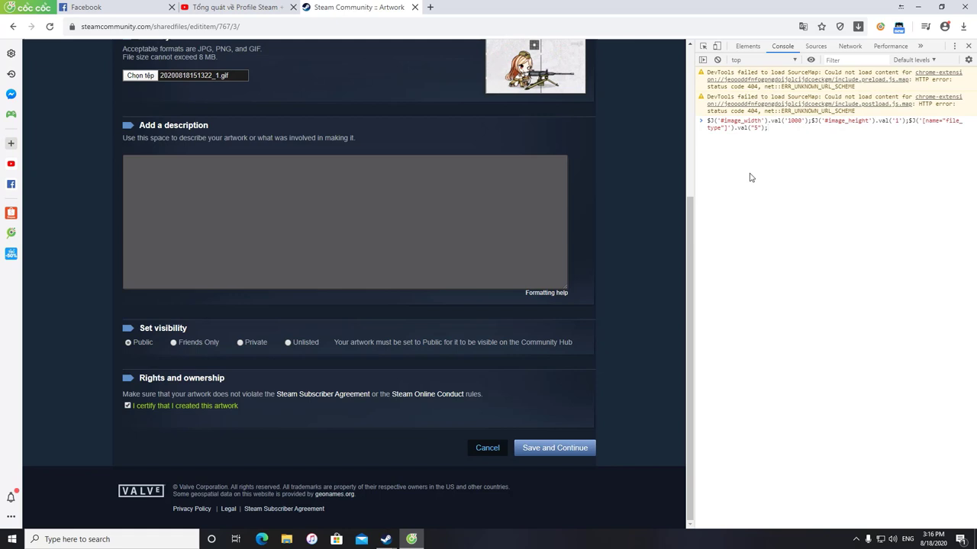
key(Return)
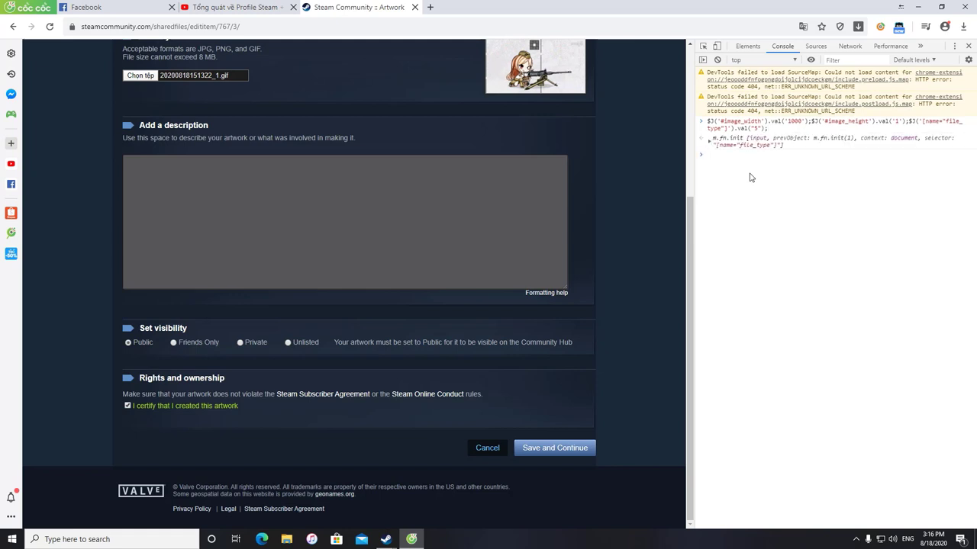
key(F12)
click(697, 449)
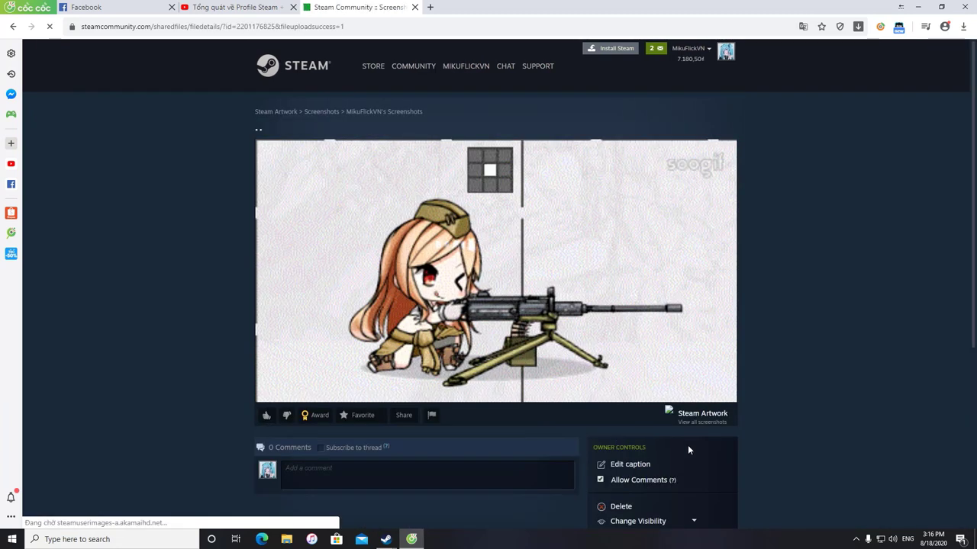
- Switch to the Steam client and return from the showcase editor to the profile page
key(alt+Tab)
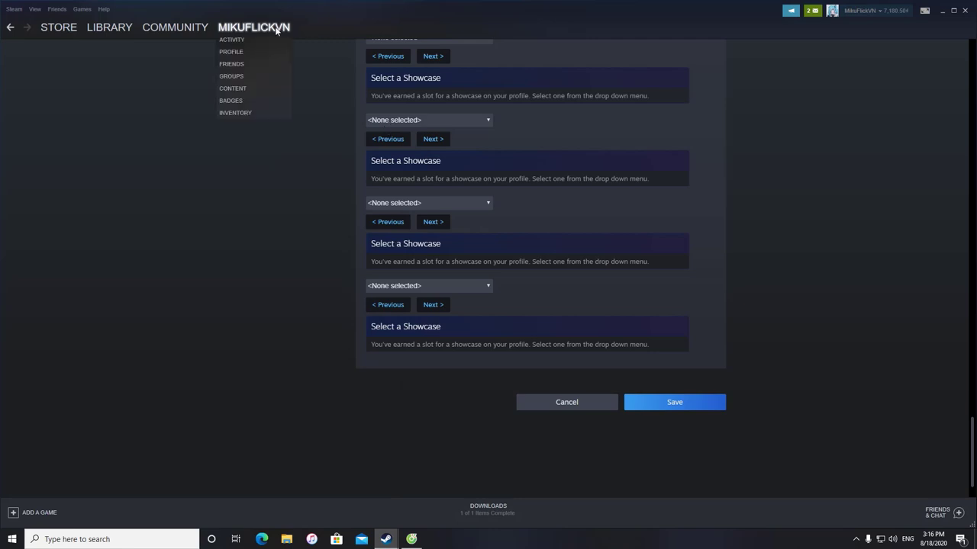
scroll(417, 279, up, 1)
mouse_move(262, 48)
click(259, 31)
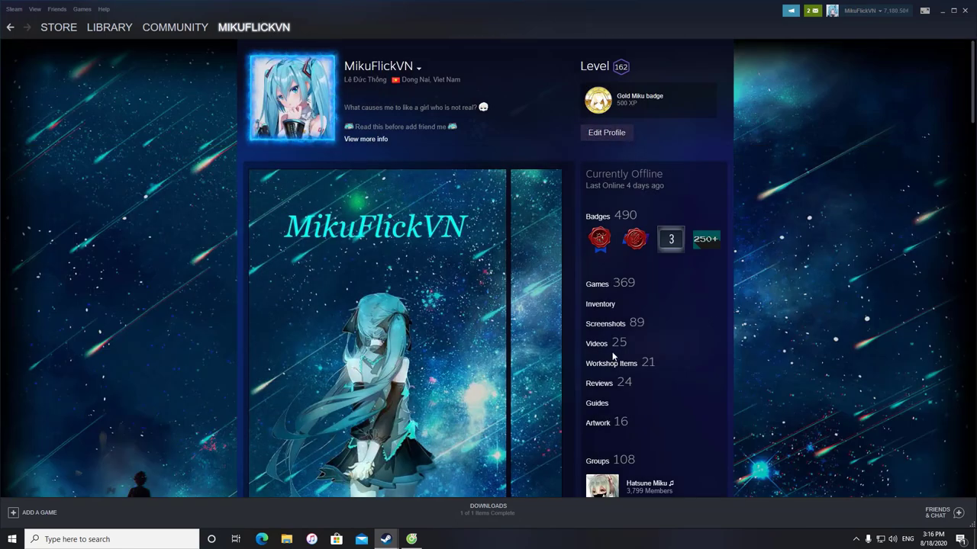
- Open the profile editor and go to the Screenshot Showcase within the featured showcase settings
click(606, 132)
scroll(319, 409, down, 6)
scroll(313, 395, up, 6)
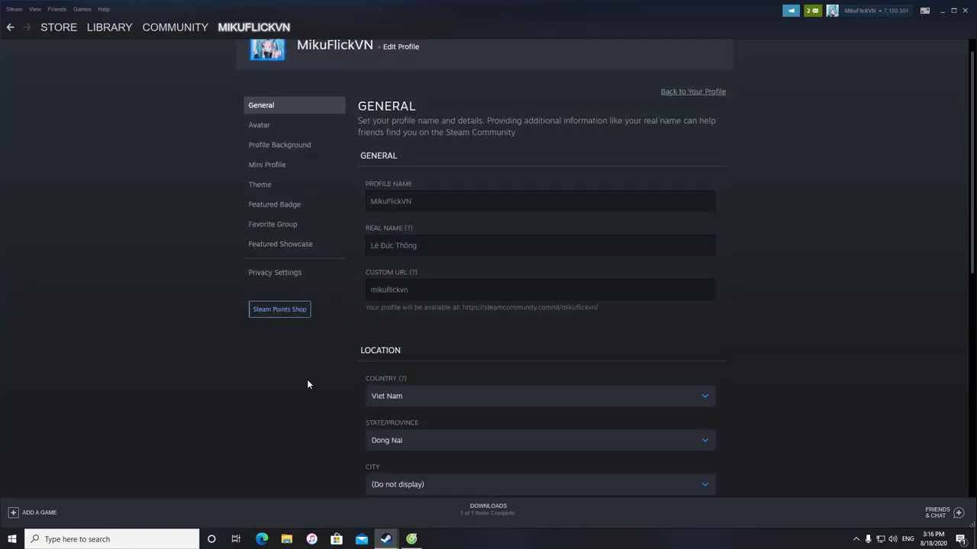
click(282, 267)
scroll(444, 357, down, 10)
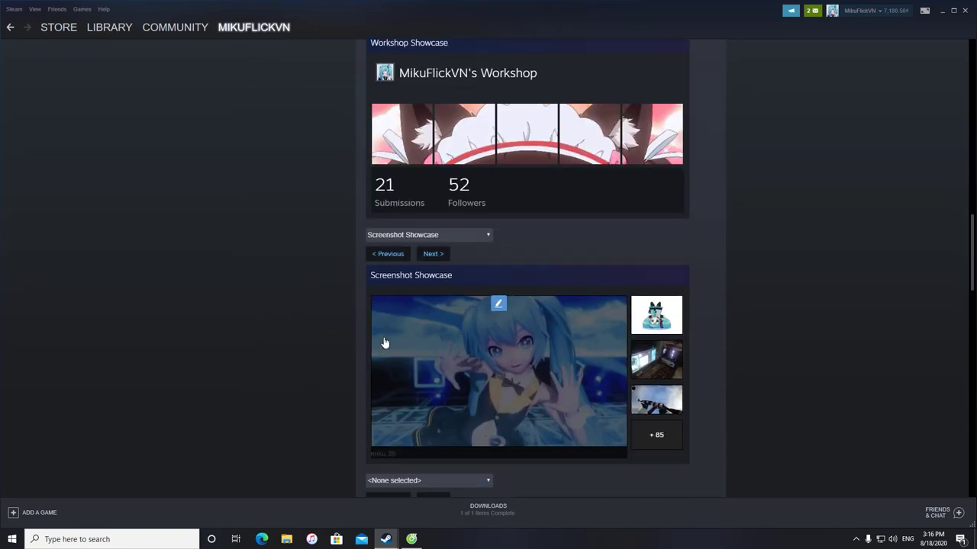
scroll(384, 342, up, 1)
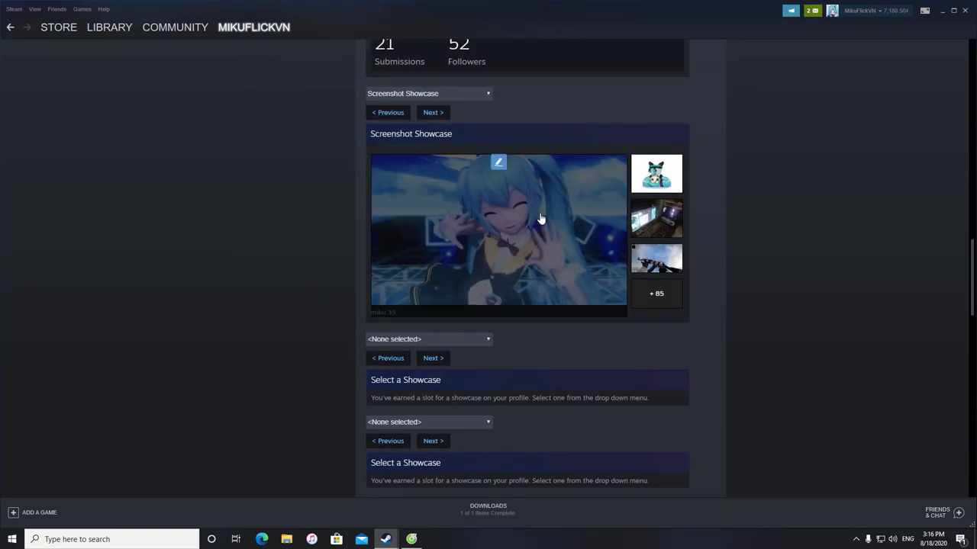
- Replace the third small image in the Screenshot Showcase with the first public screenshot listed, the uploaded GIF, and save the profile
click(673, 261)
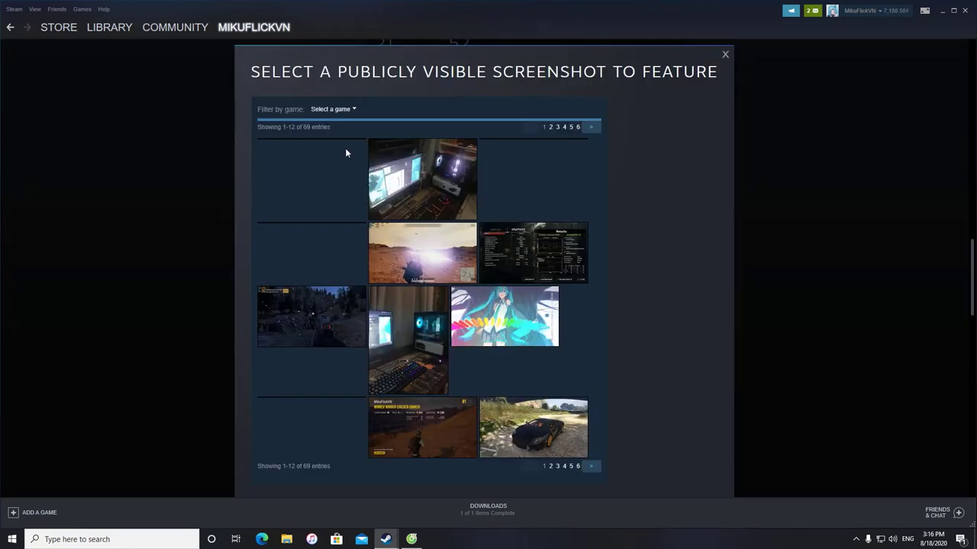
click(351, 142)
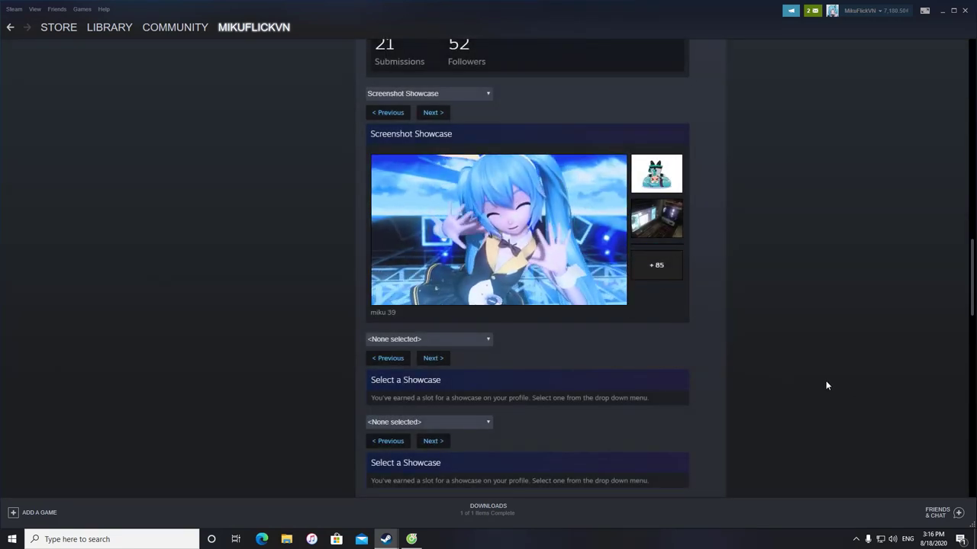
scroll(826, 381, down, 5)
scroll(825, 386, down, 3)
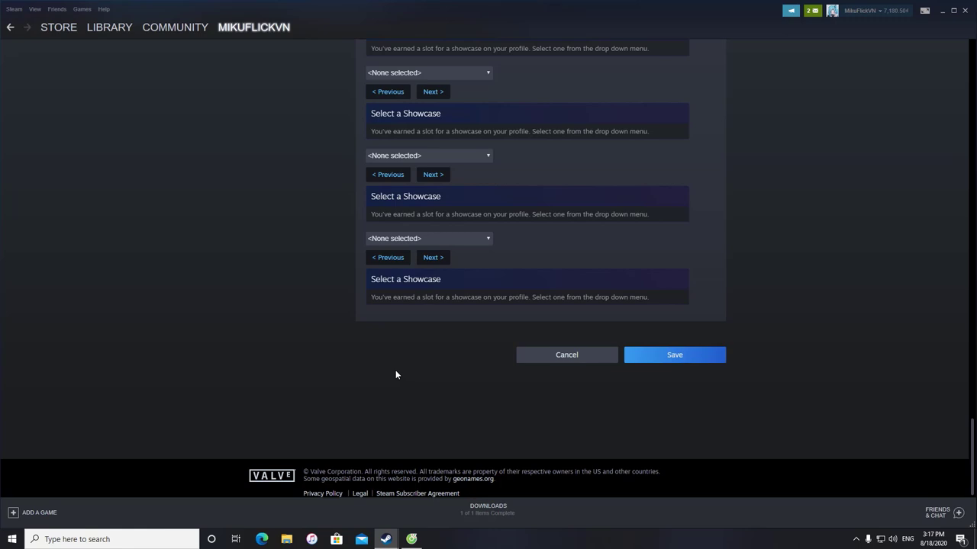
scroll(396, 375, up, 10)
scroll(716, 439, down, 1)
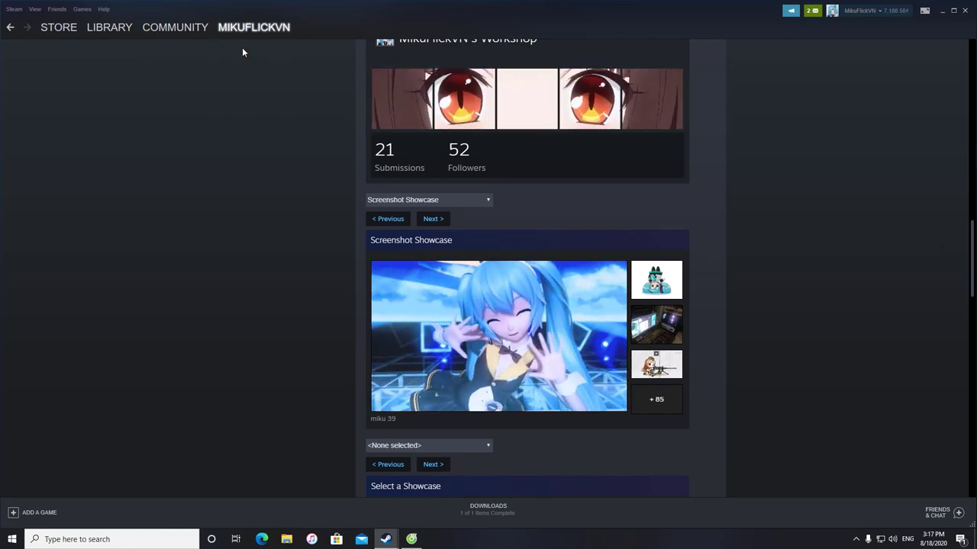
- Review the Screenshot Showcase on the profile page, view the PC setup screenshot enlarged, and close it
scroll(705, 420, down, 15)
scroll(704, 422, down, 1)
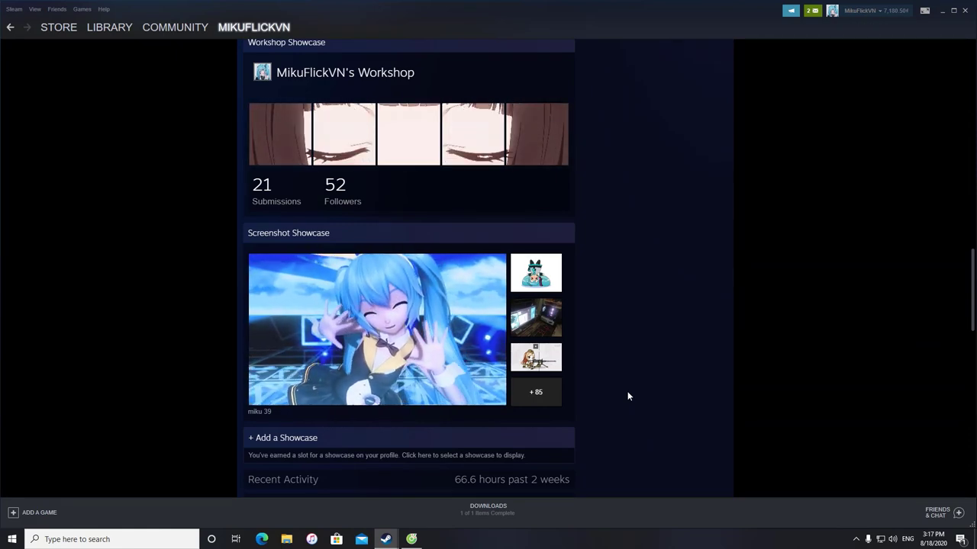
click(540, 319)
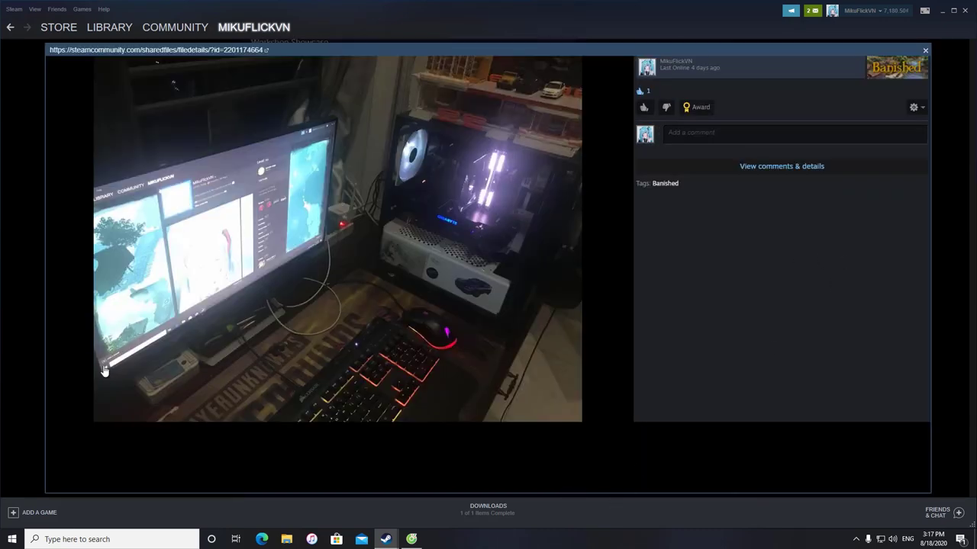
click(31, 338)
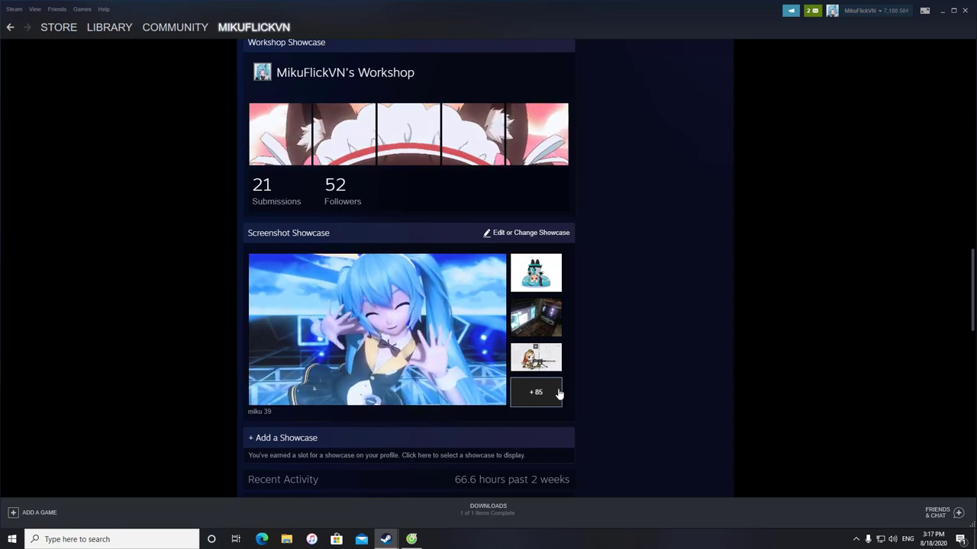
scroll(578, 386, up, 8)
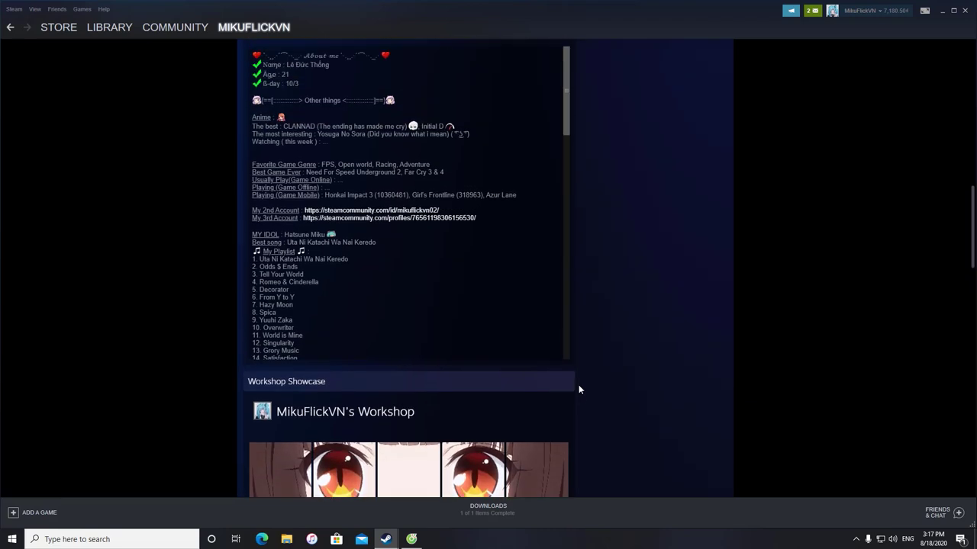
scroll(578, 385, up, 5)
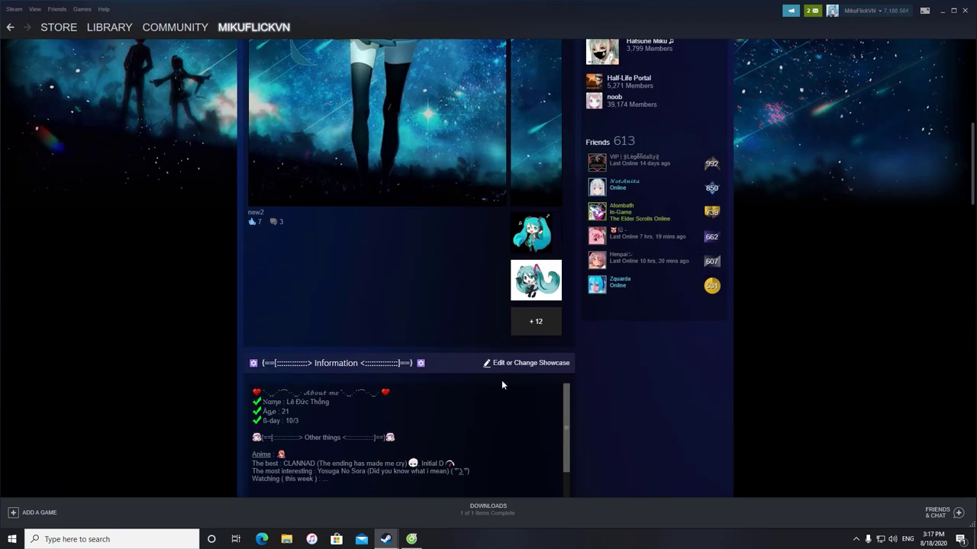
scroll(477, 381, up, 4)
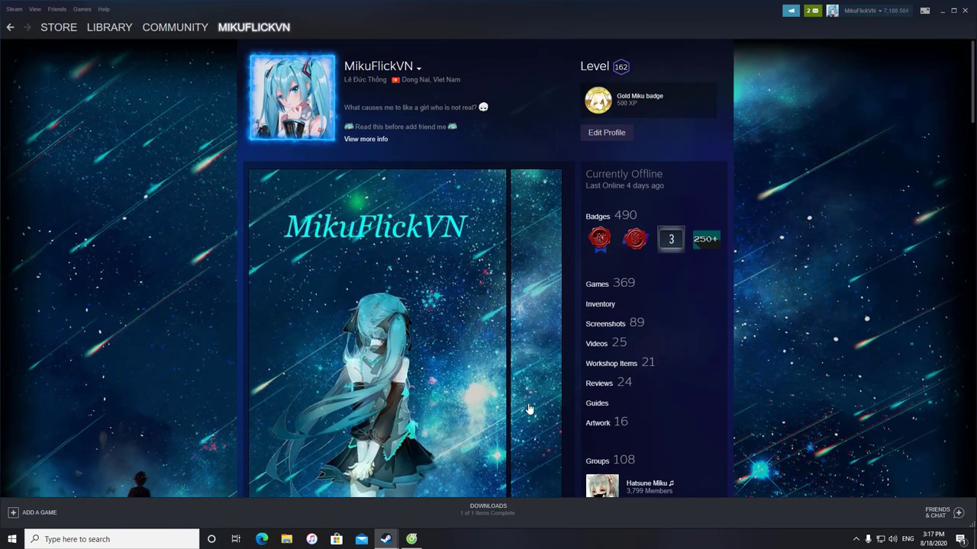